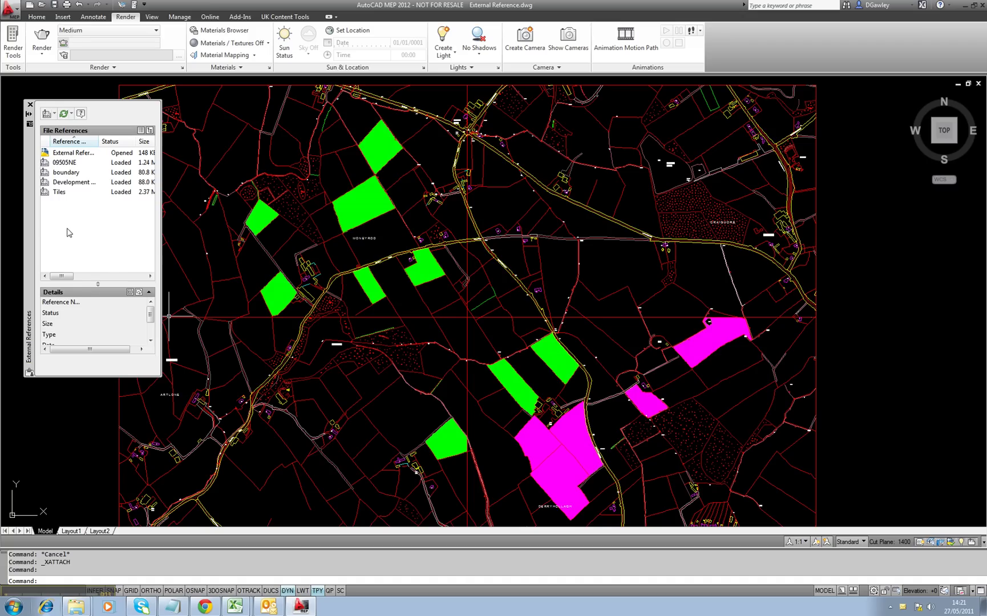
Step: Attach Phase1.dwg from the Overlay folder as an external reference, using the Attachment type and full path
{"action": "right_click", "coordinate": [67, 228]}
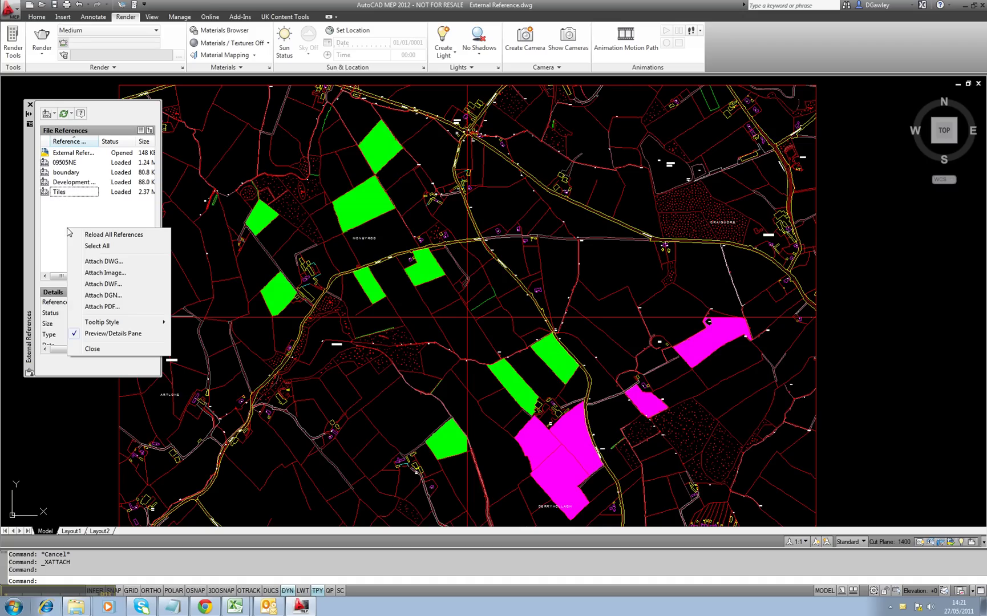
{"action": "left_click", "coordinate": [89, 262]}
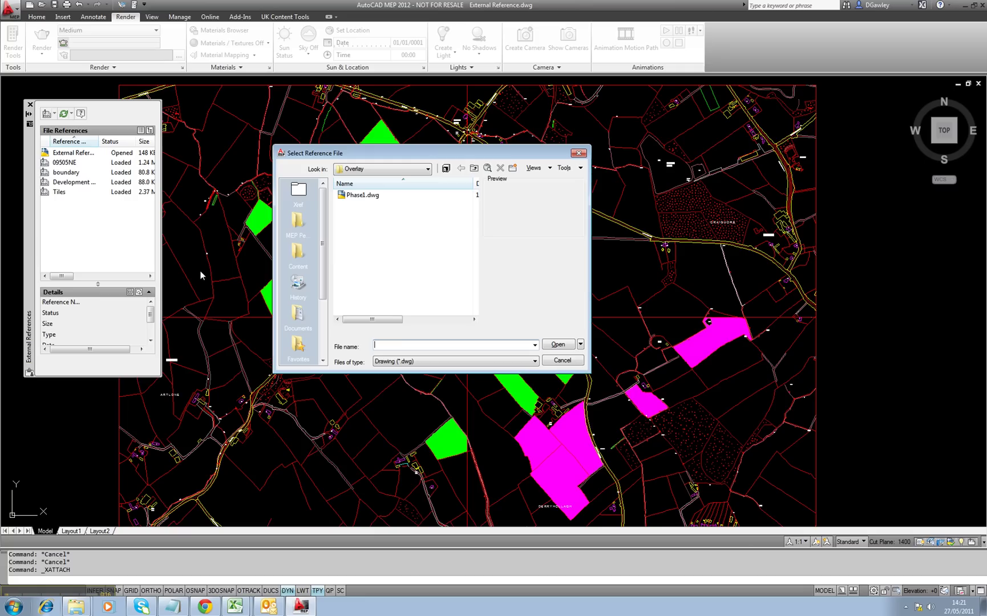
{"action": "double_click", "coordinate": [361, 195]}
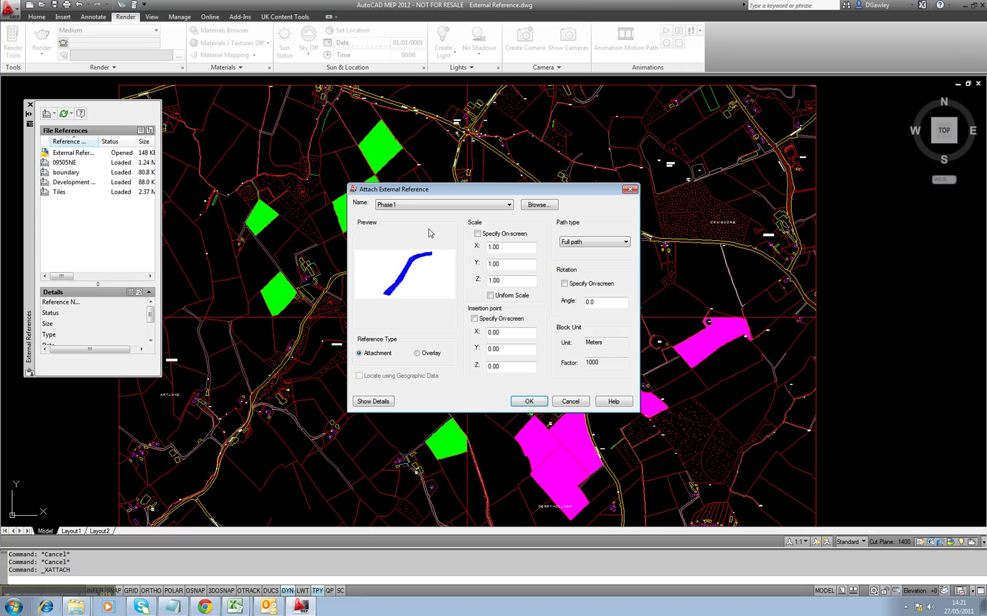
{"action": "left_click", "coordinate": [604, 243]}
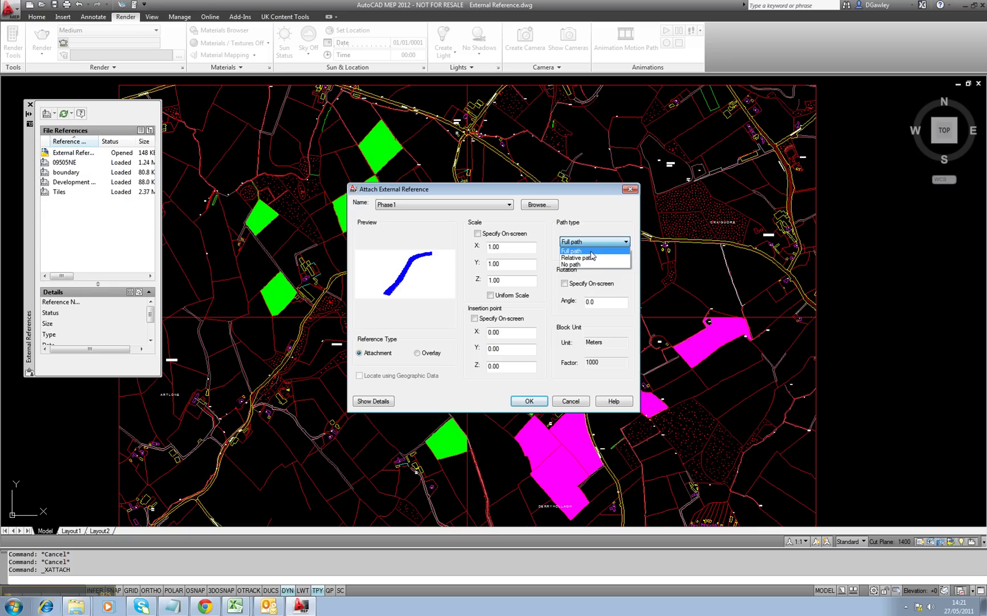
{"action": "left_click", "coordinate": [592, 252]}
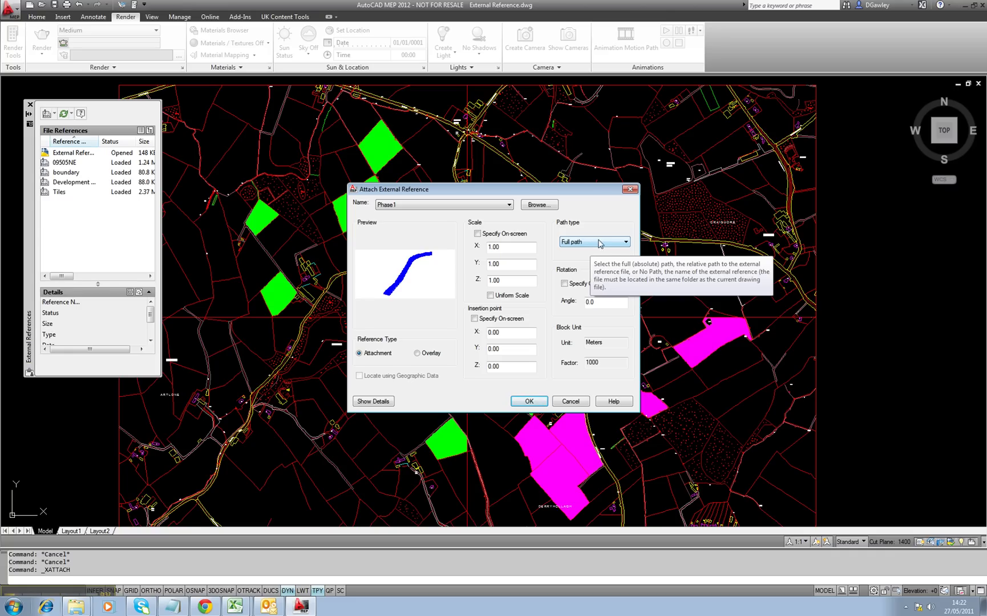
{"action": "left_click", "coordinate": [596, 242]}
{"action": "left_click", "coordinate": [588, 253]}
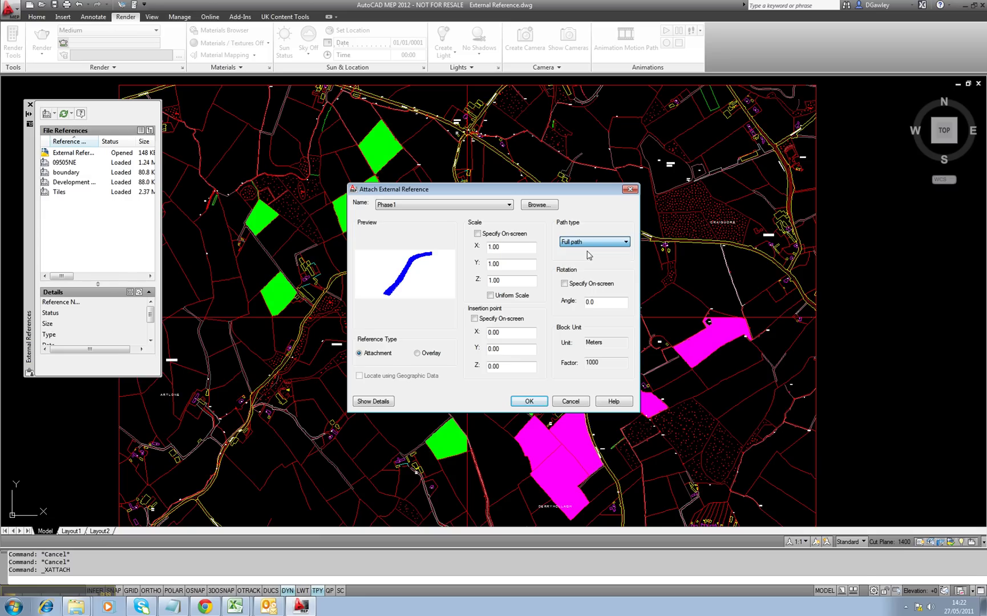
{"action": "left_click", "coordinate": [533, 403]}
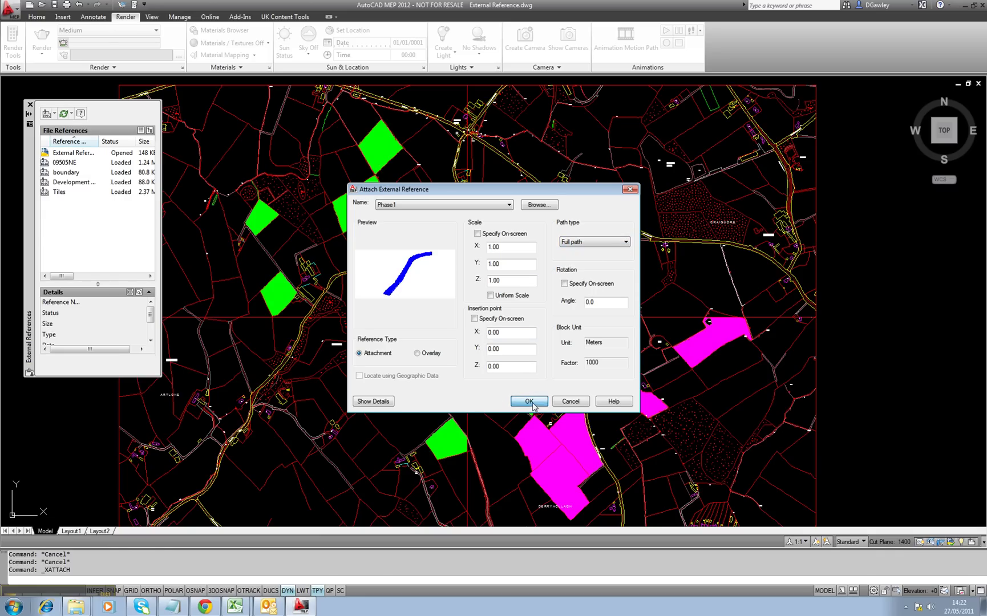
Step: Examine the Phase1 overlay on the map, switching transparency display off and back on
{"action": "scroll", "coordinate": [320, 301], "scroll_direction": "up", "scroll_amount": 5}
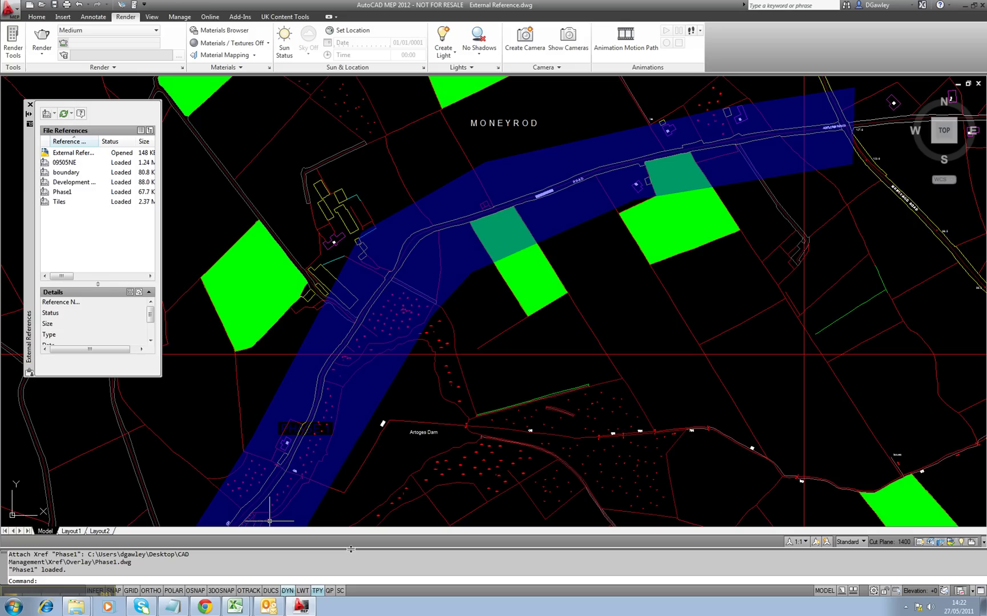
{"action": "left_click", "coordinate": [318, 591]}
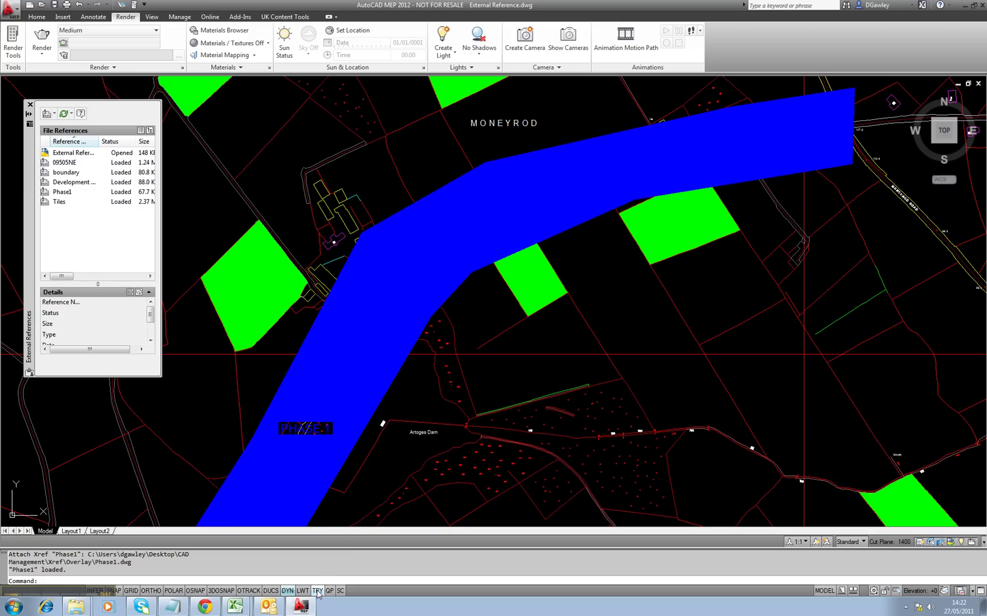
{"action": "left_click", "coordinate": [318, 591]}
{"action": "scroll", "coordinate": [494, 283], "scroll_direction": "down", "scroll_amount": 2}
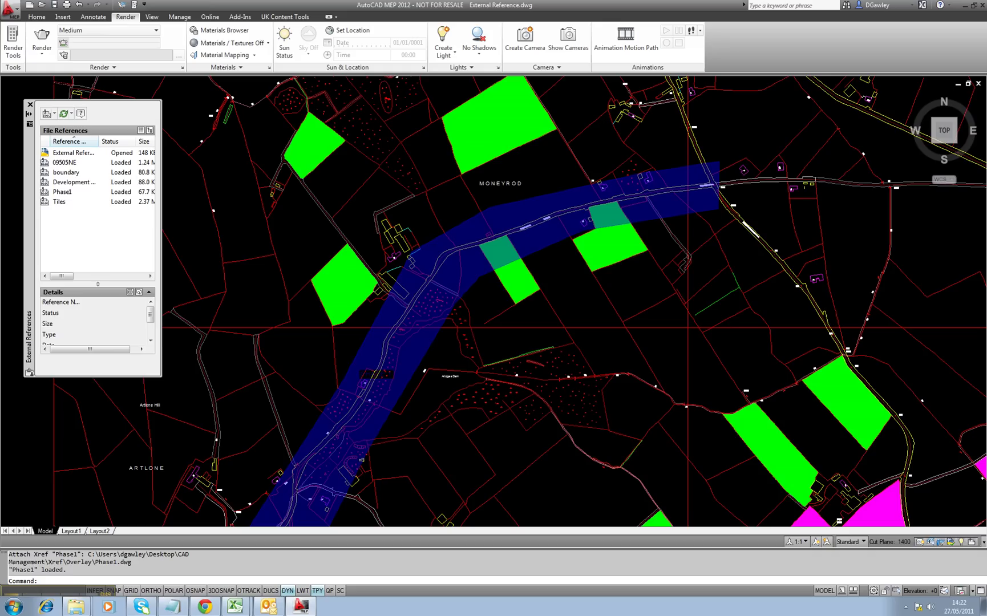
{"action": "middle_click", "coordinate": [689, 327]}
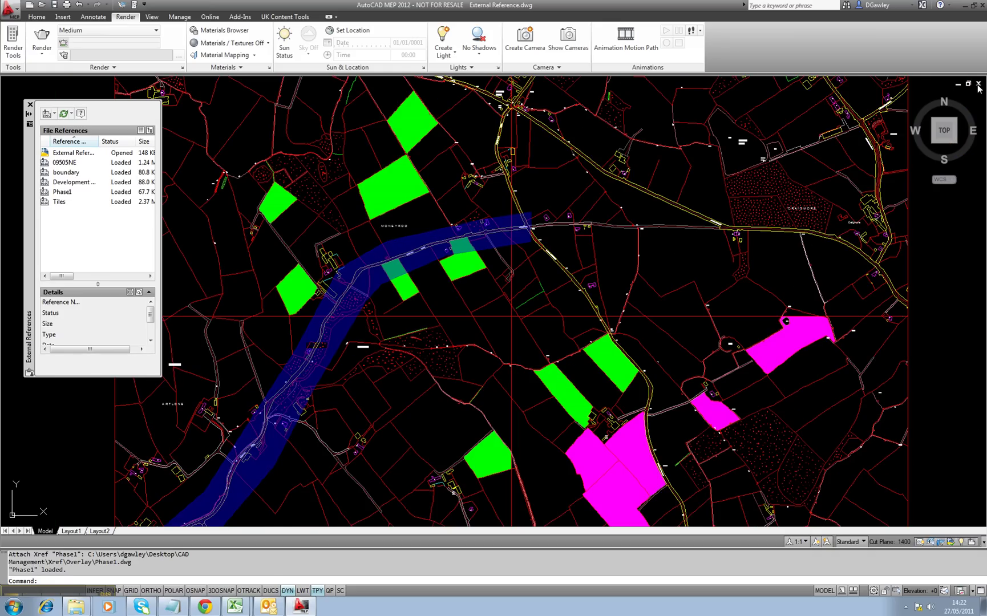
Step: Close the drawing and AutoCAD MEP, dismiss the iTunes setup warning and return to the desktop
{"action": "left_click", "coordinate": [978, 84]}
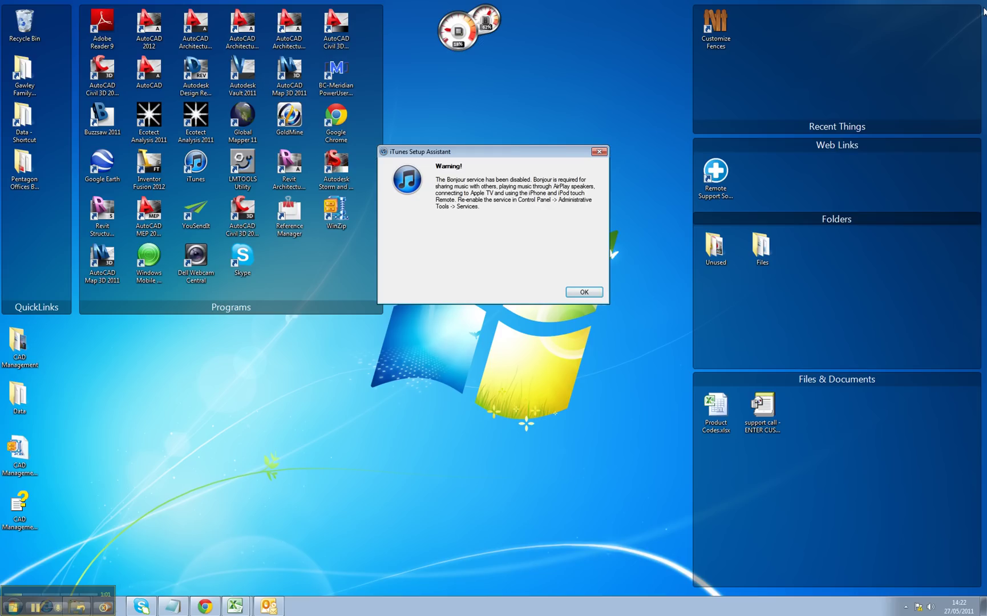
{"action": "key", "text": "Return"}
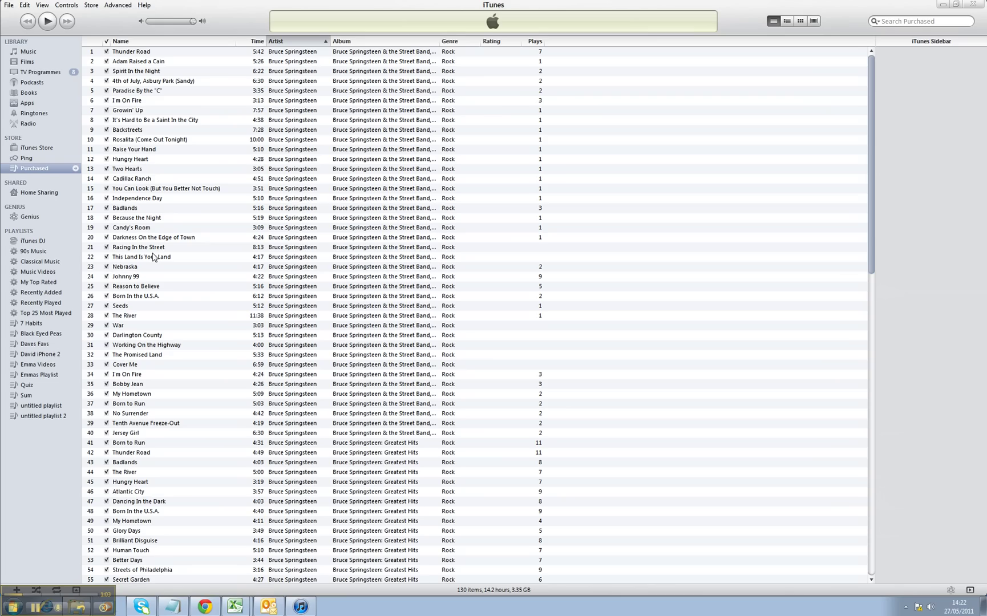
{"action": "key", "text": "super+d"}
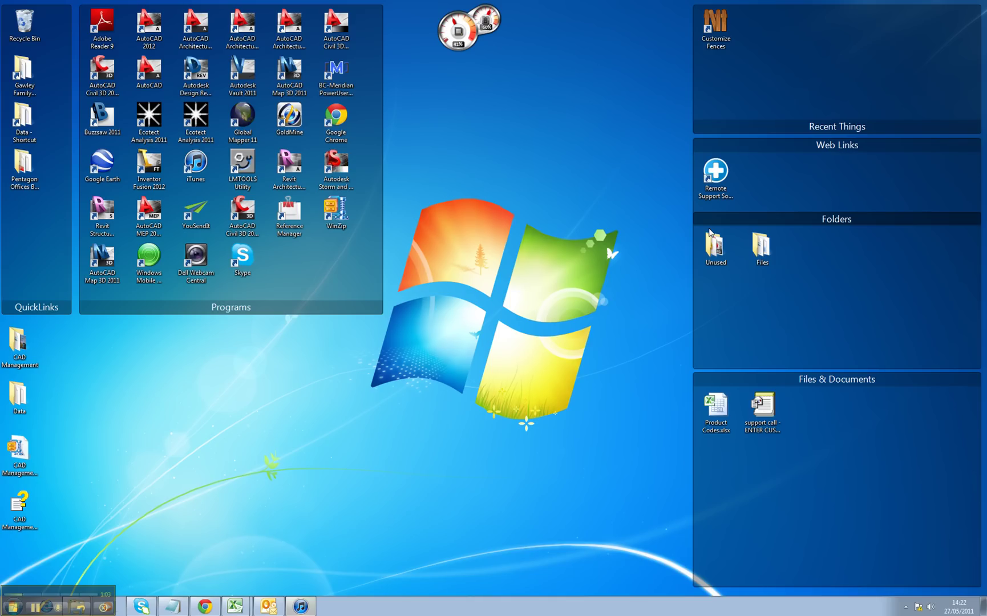
Step: Move the CAD Management folder from the desktop to the root of the C: drive
{"action": "key", "text": "super+e"}
{"action": "double_click", "coordinate": [632, 167]}
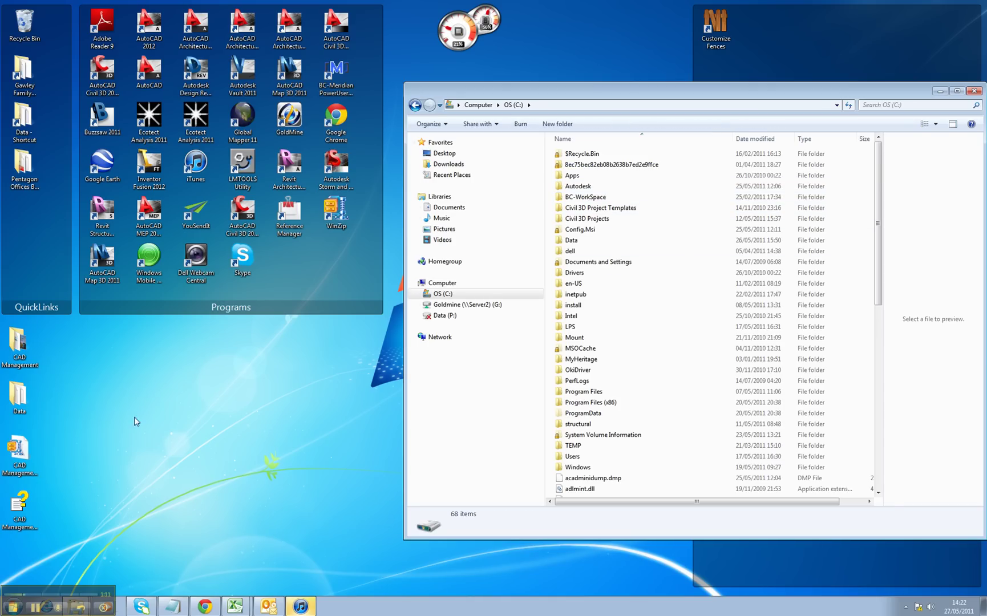
{"action": "left_click", "coordinate": [20, 348]}
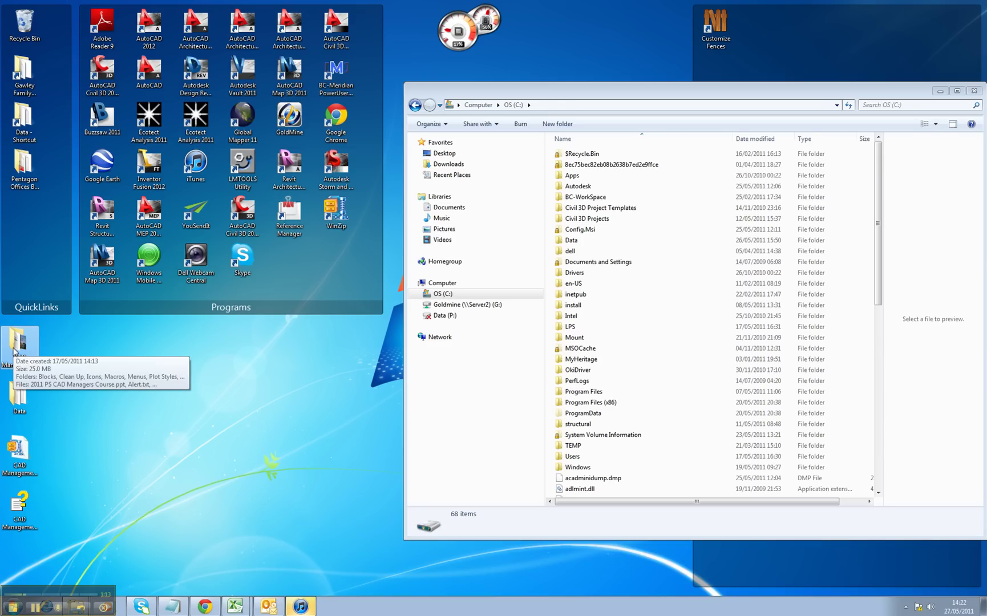
{"action": "left_click_drag", "start_coordinate": [14, 350], "coordinate": [442, 295]}
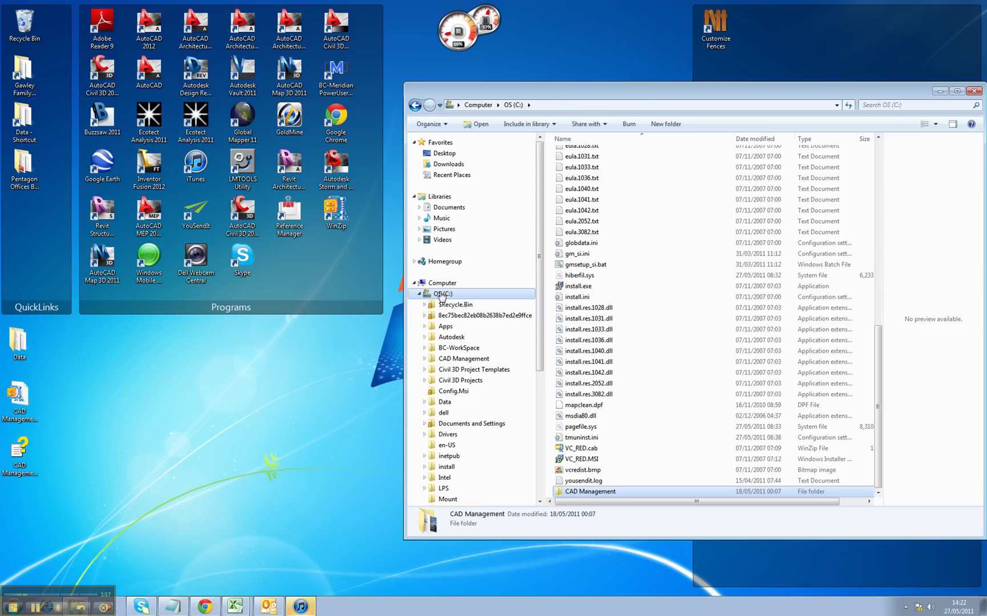
Step: Launch AutoCAD MEP 2012 from the desktop and put away its Autodesk Exchange welcome window
{"action": "left_click", "coordinate": [252, 231]}
{"action": "double_click", "coordinate": [151, 218]}
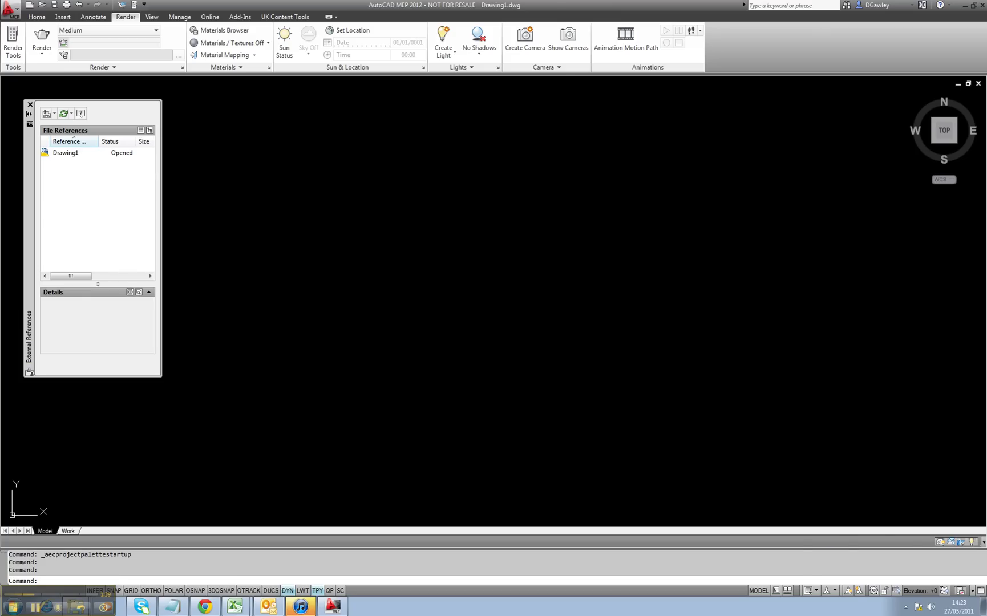
{"action": "left_click", "coordinate": [373, 171]}
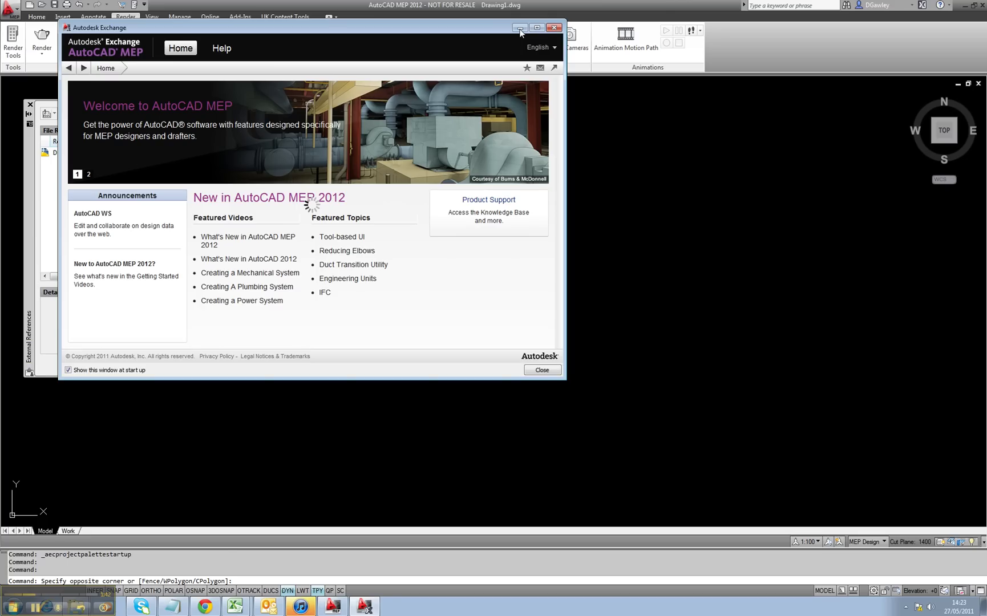
{"action": "left_click", "coordinate": [520, 29]}
Step: Open External Reference.dwg from the Xref folder in C:\CAD Management, ignoring the unresolved references
{"action": "type", "text": "open"}
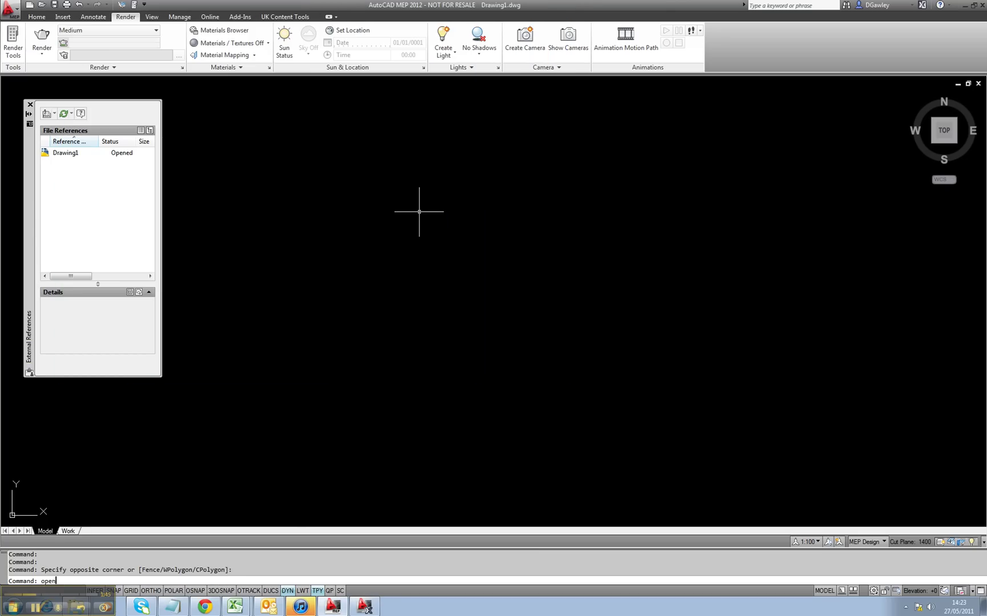
{"action": "key", "text": "Return"}
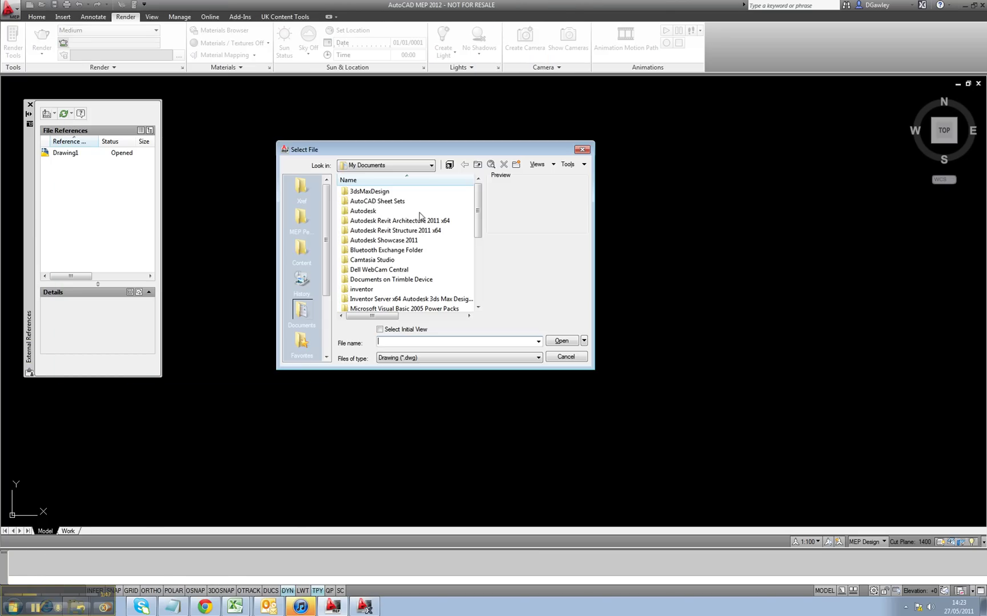
{"action": "left_click", "coordinate": [380, 166]}
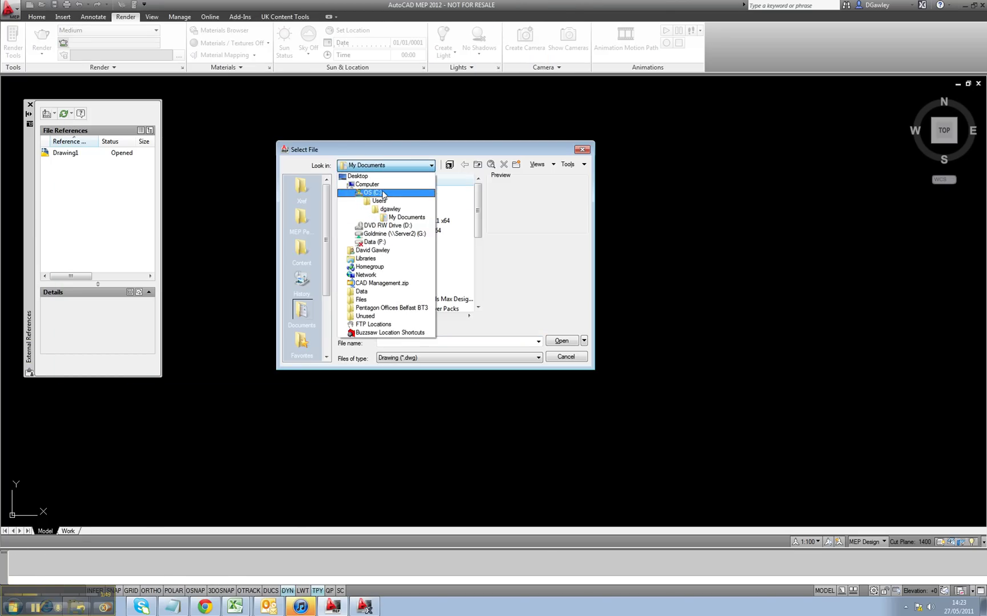
{"action": "left_click", "coordinate": [382, 169]}
{"action": "left_click", "coordinate": [382, 166]}
{"action": "left_click", "coordinate": [375, 191]}
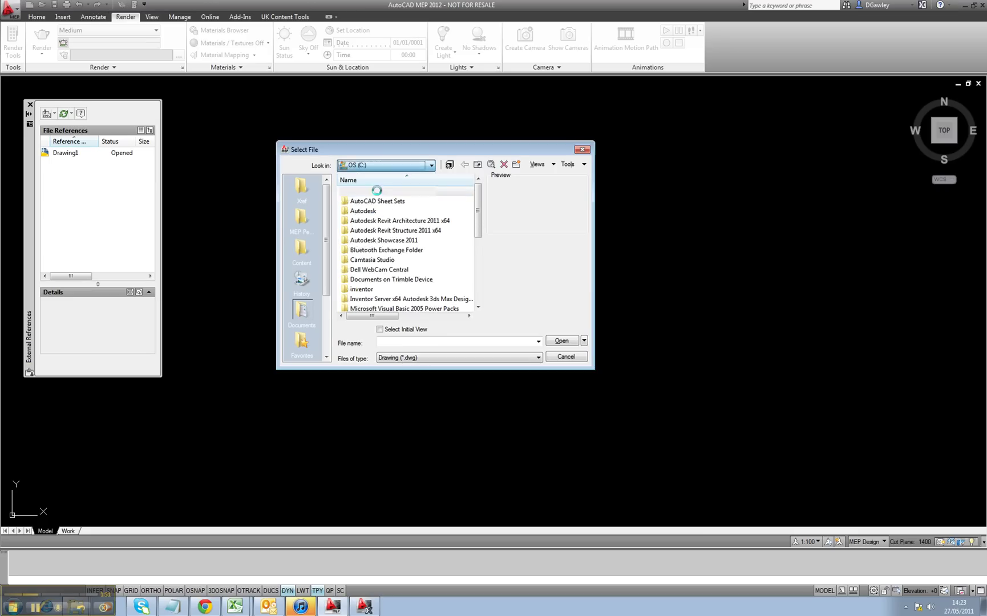
{"action": "double_click", "coordinate": [368, 240]}
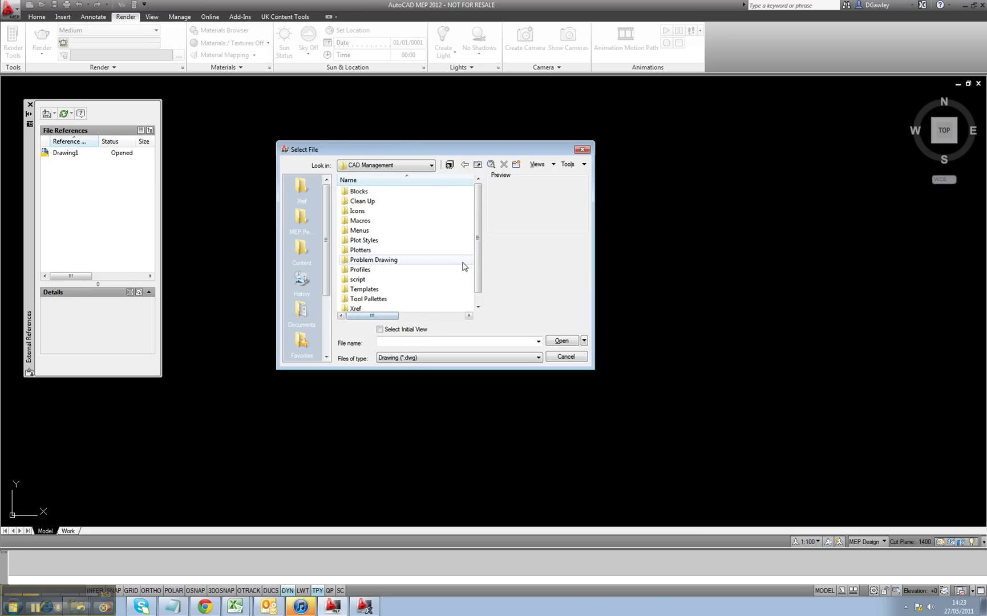
{"action": "scroll", "coordinate": [463, 264], "scroll_direction": "down", "scroll_amount": 1}
{"action": "double_click", "coordinate": [359, 301]}
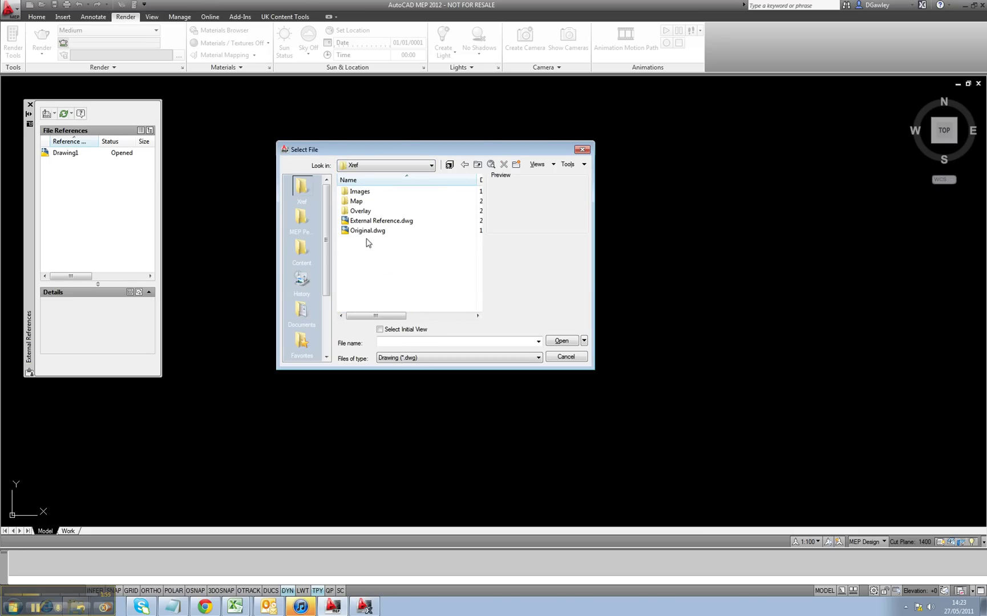
{"action": "left_click", "coordinate": [365, 222]}
{"action": "double_click", "coordinate": [354, 224]}
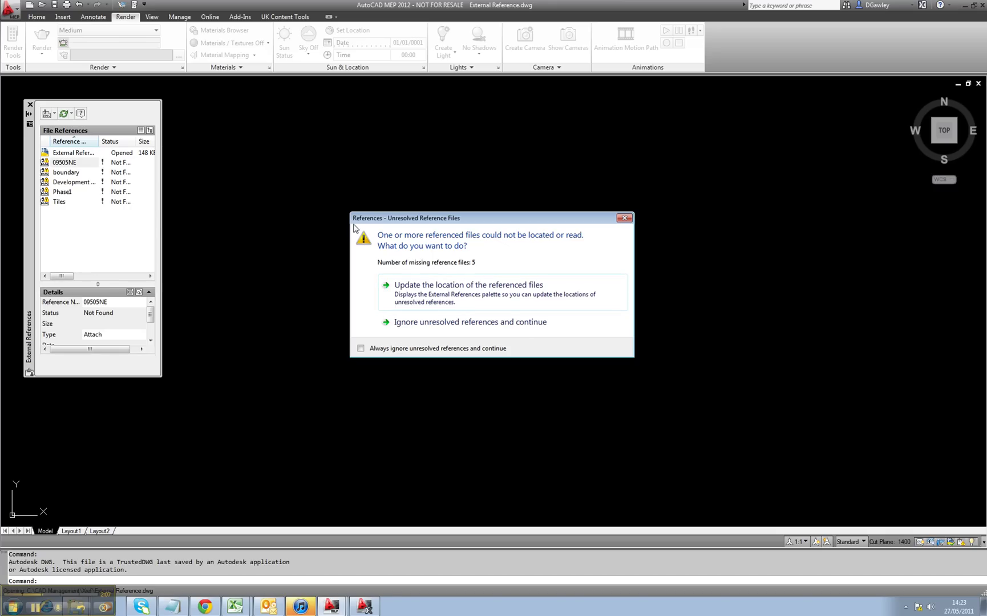
{"action": "left_click", "coordinate": [447, 321]}
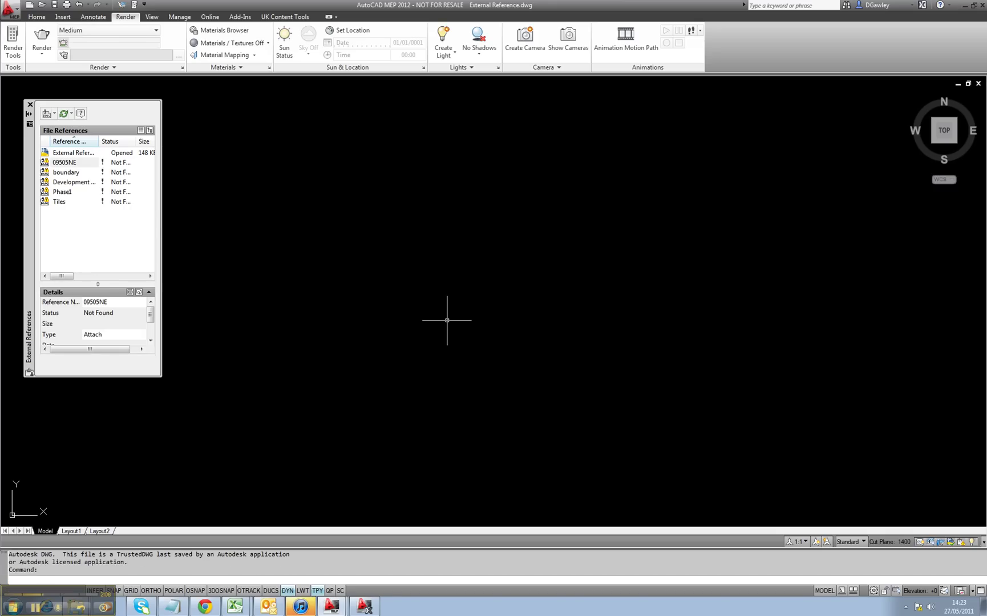
Step: Zoom to the drawing's extents and examine the path texts shown in place of the missing references
{"action": "type", "text": "z"}
{"action": "key", "text": "Return"}
{"action": "type", "text": "e"}
{"action": "key", "text": "Return"}
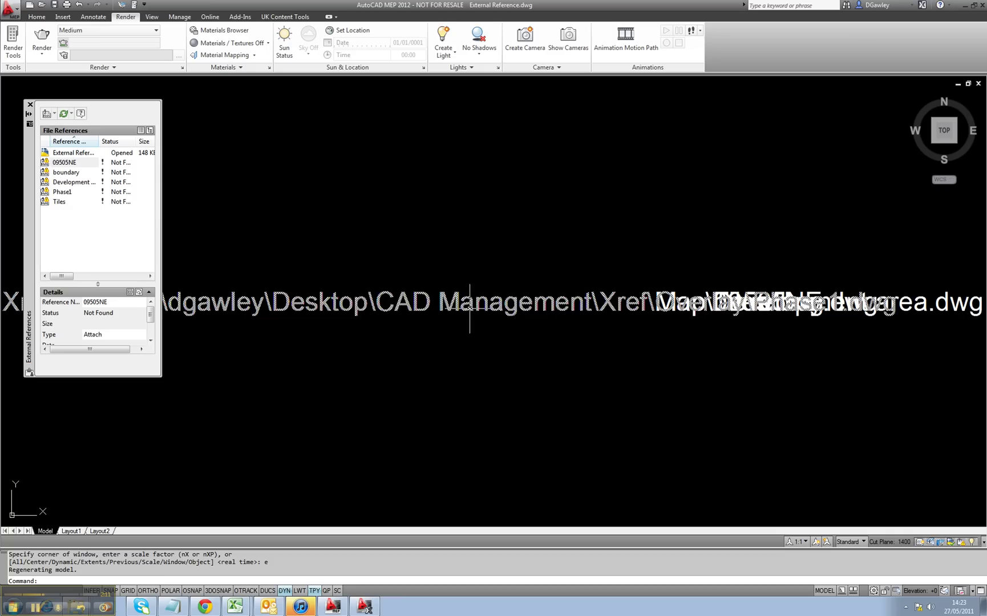
{"action": "scroll", "coordinate": [437, 293], "scroll_direction": "up", "scroll_amount": 5}
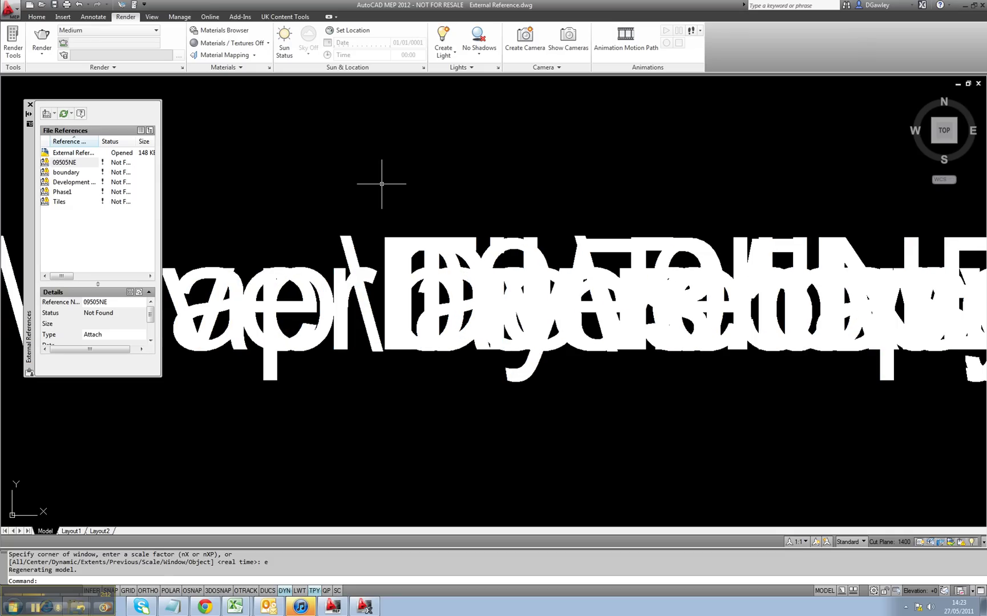
{"action": "scroll", "coordinate": [494, 319], "scroll_direction": "down", "scroll_amount": 2}
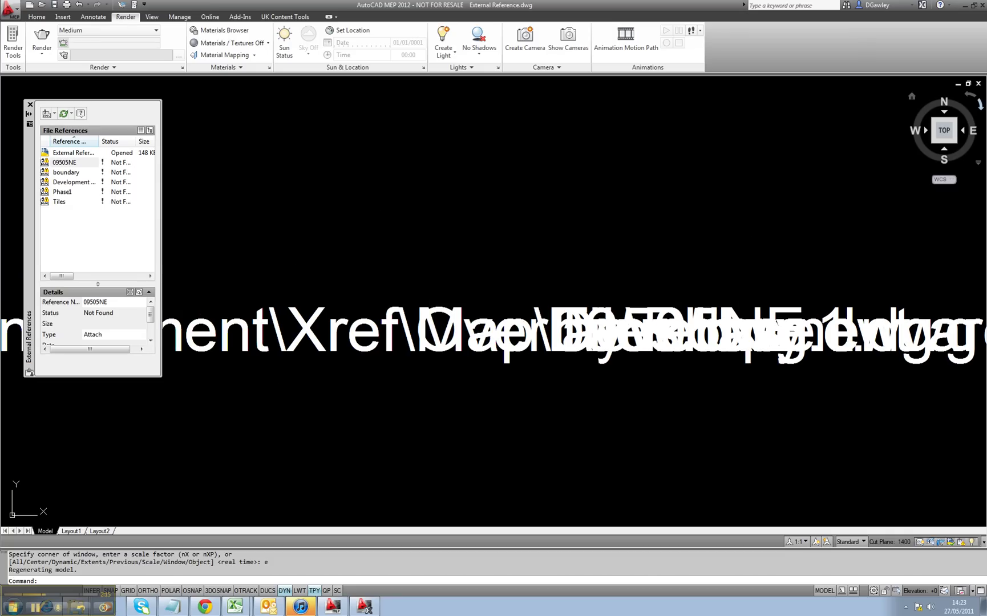
Step: Quit AutoCAD MEP without saving the changes to External Reference.dwg
{"action": "left_click", "coordinate": [983, 6]}
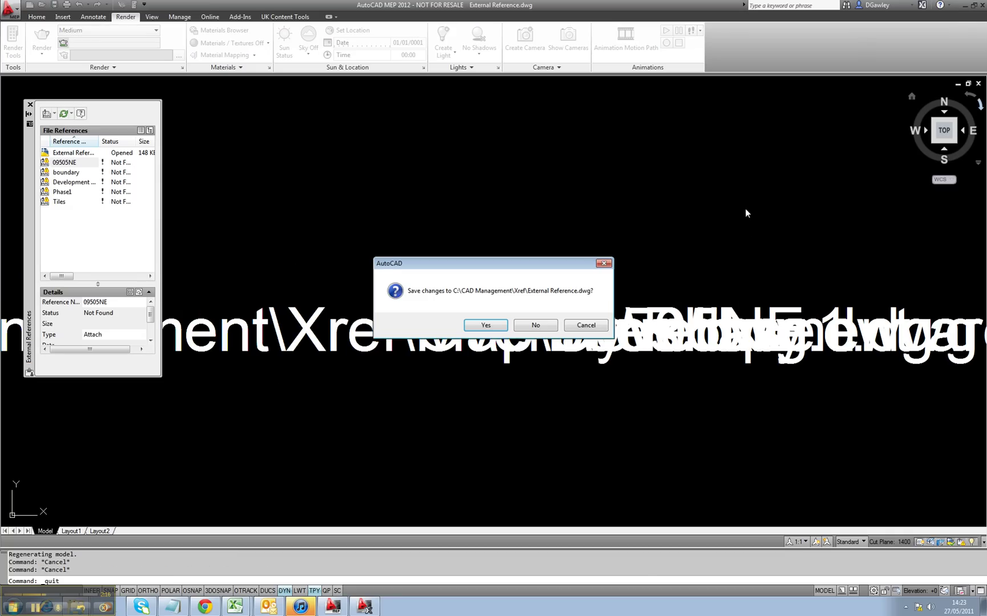
{"action": "left_click", "coordinate": [537, 325]}
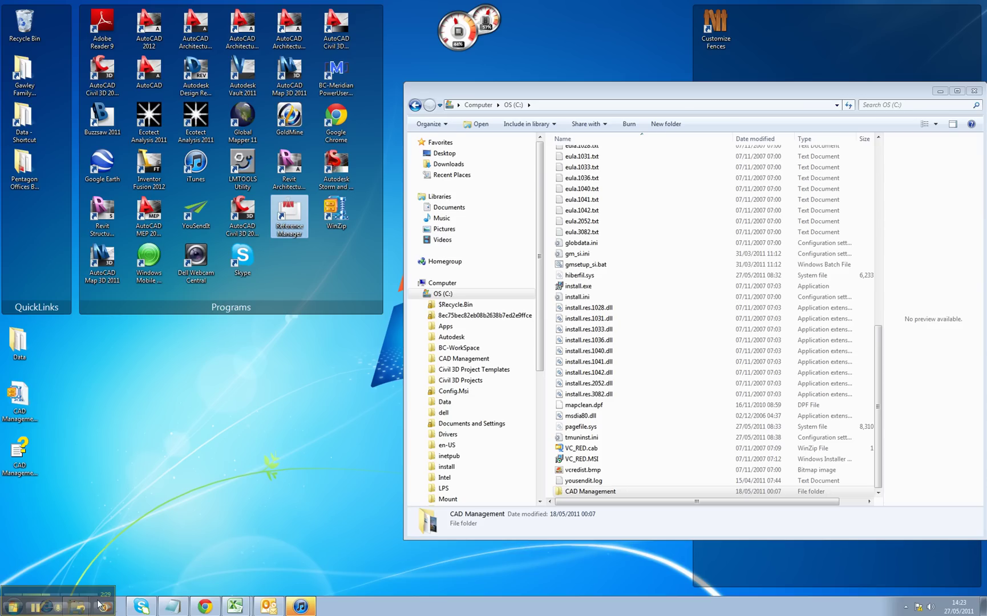
Step: Launch Reference Manager, shift its window aside and bring the C: drive folder window to the front
{"action": "double_click", "coordinate": [294, 221]}
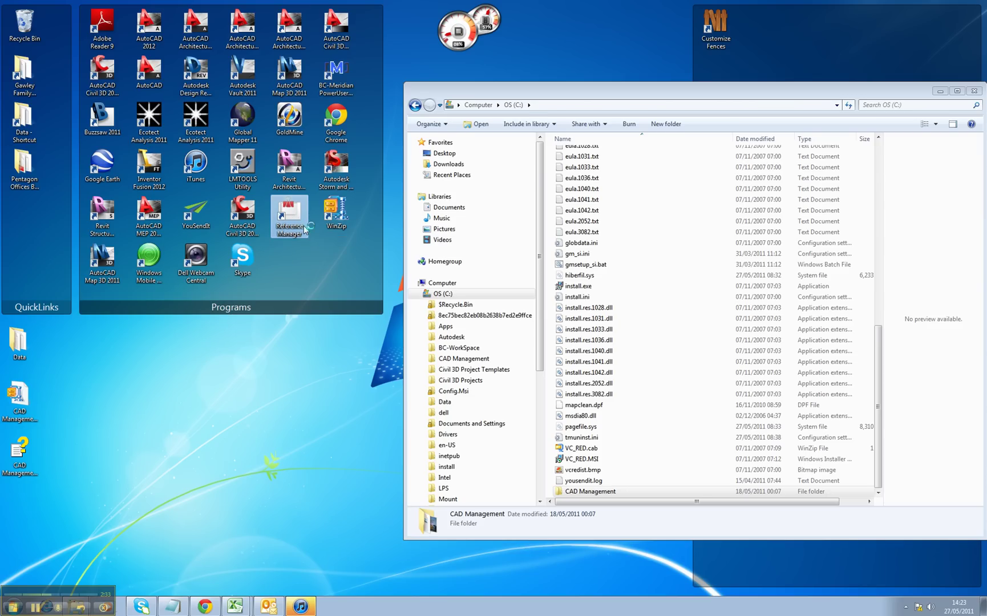
{"action": "left_click_drag", "start_coordinate": [309, 124], "coordinate": [188, 125]}
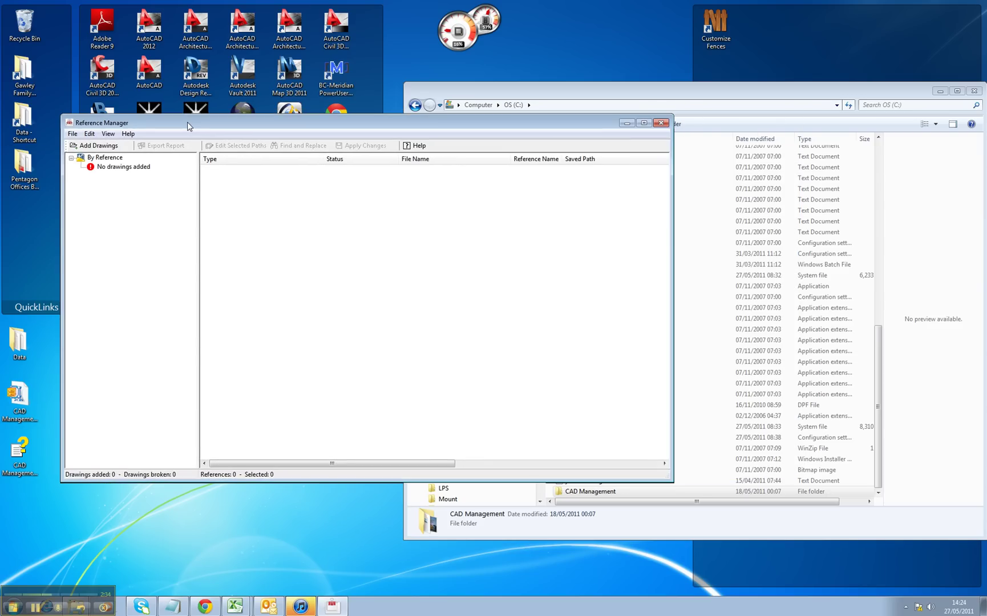
{"action": "left_click", "coordinate": [512, 93]}
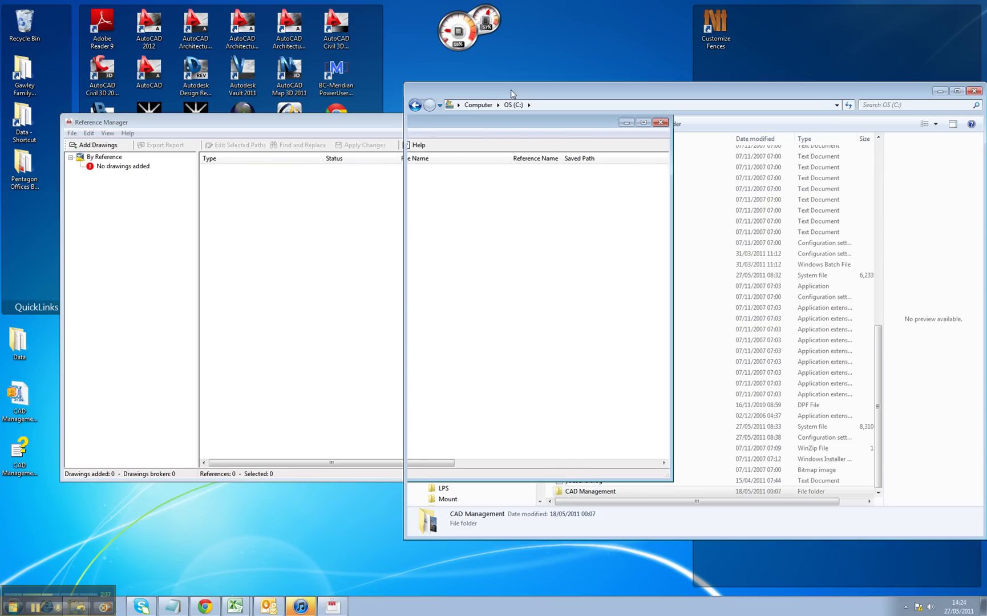
Step: Add External Reference.dwg from C:\CAD Management\Xref to Reference Manager, including all xrefs automatically regardless of nesting level
{"action": "key", "text": "BackSpace"}
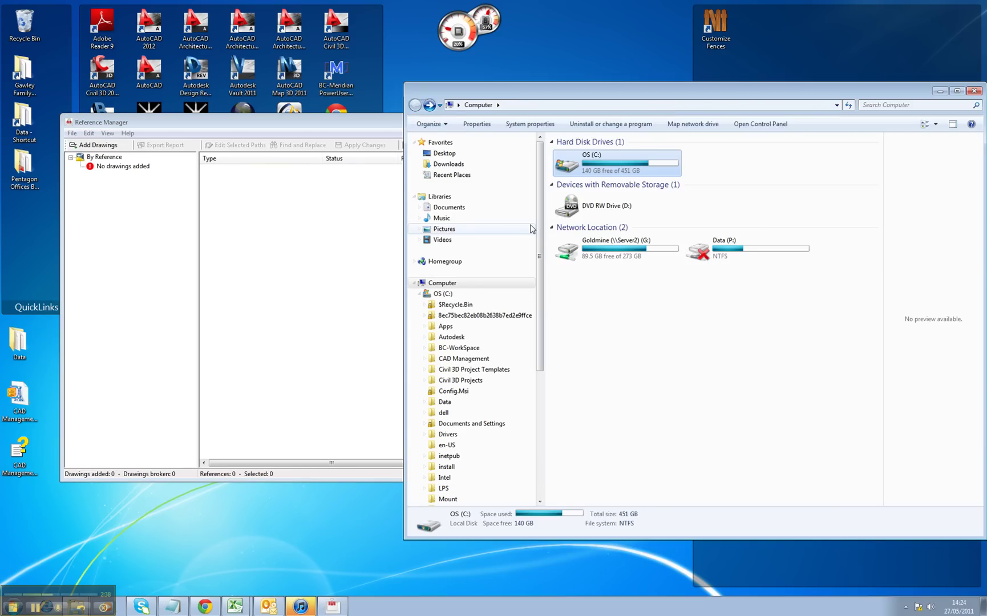
{"action": "double_click", "coordinate": [611, 160]}
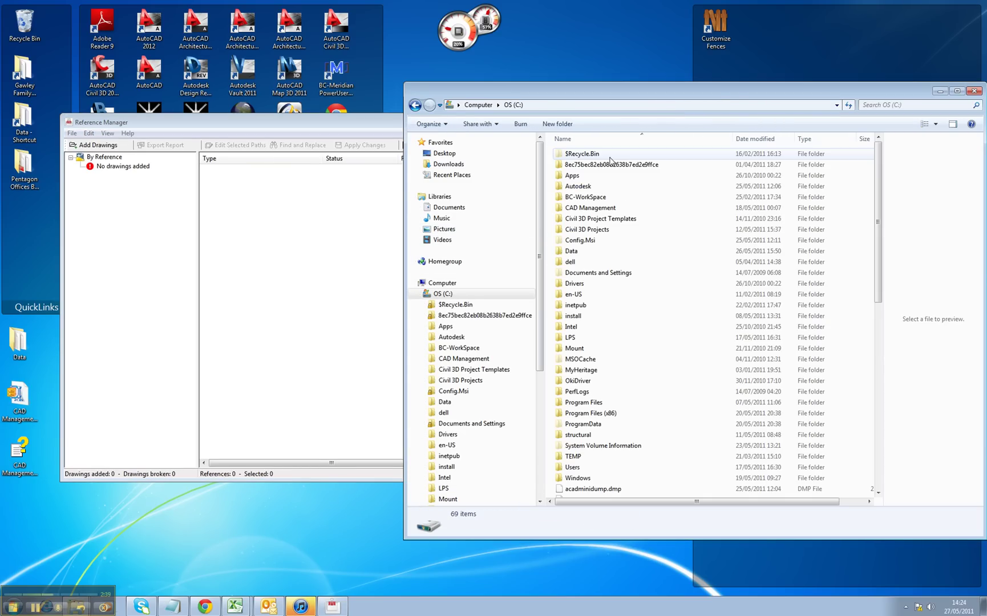
{"action": "double_click", "coordinate": [596, 209]}
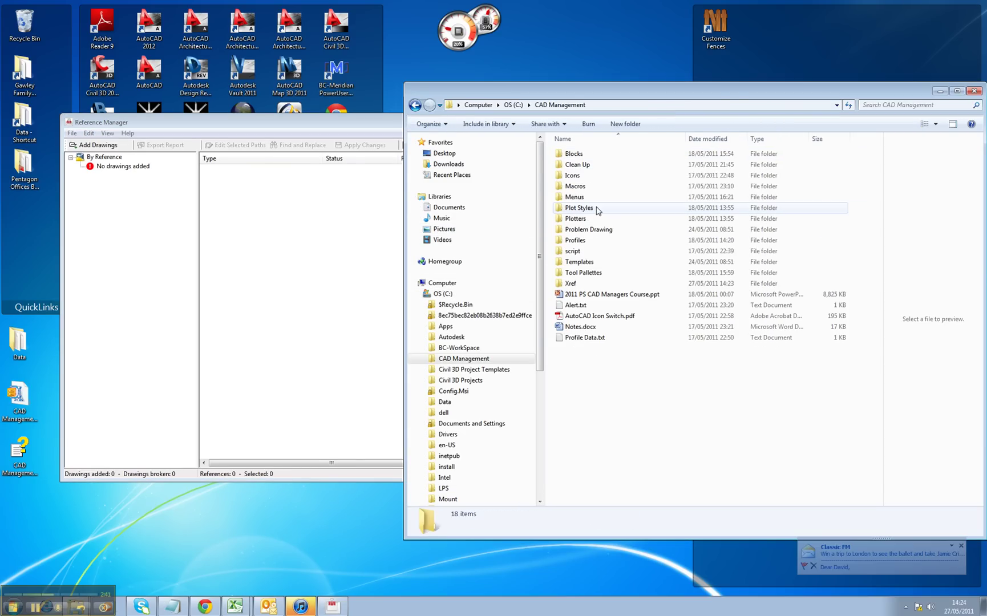
{"action": "double_click", "coordinate": [576, 284]}
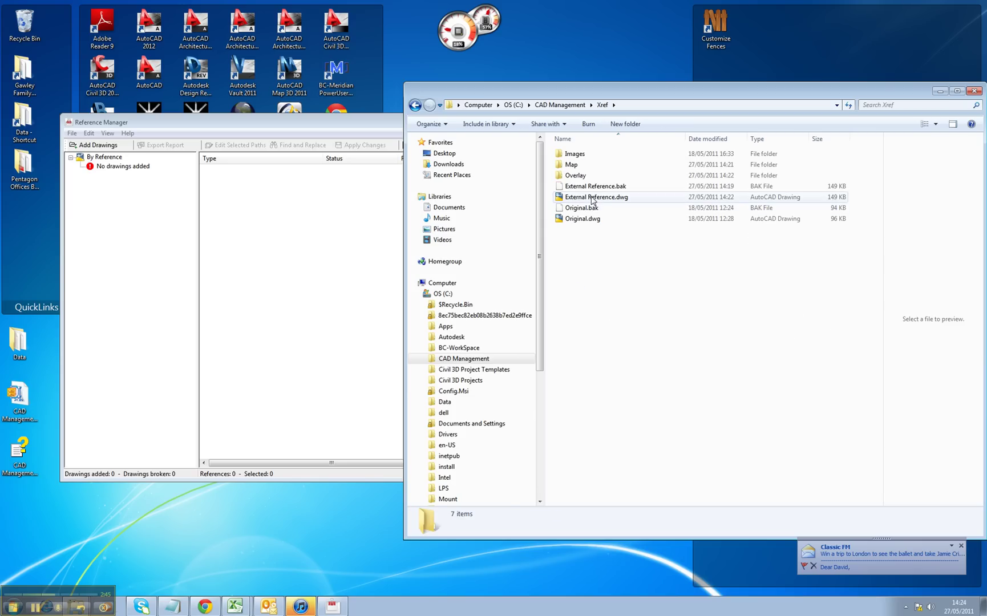
{"action": "left_click_drag", "start_coordinate": [585, 198], "coordinate": [237, 207]}
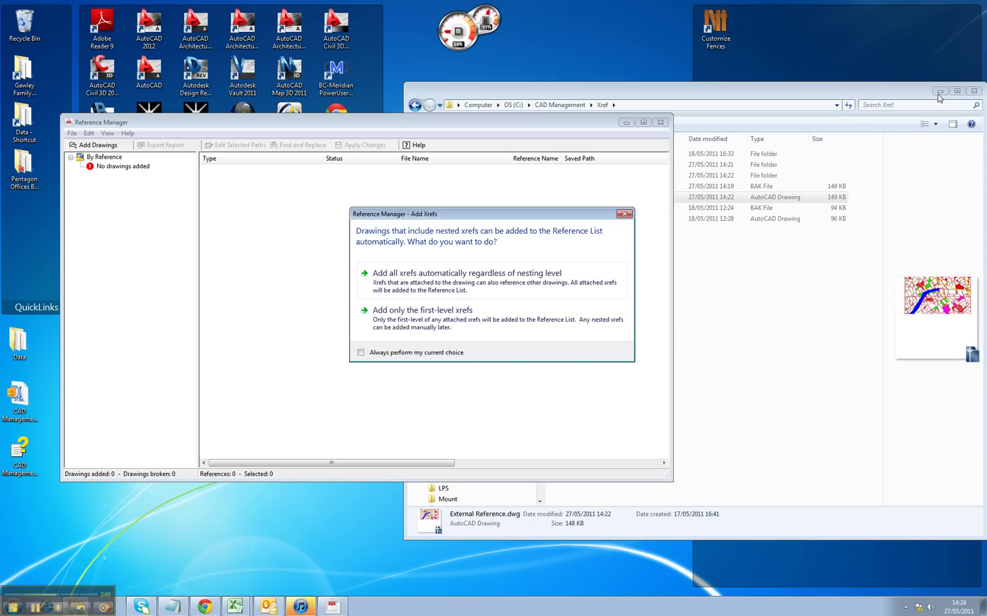
{"action": "left_click", "coordinate": [441, 292]}
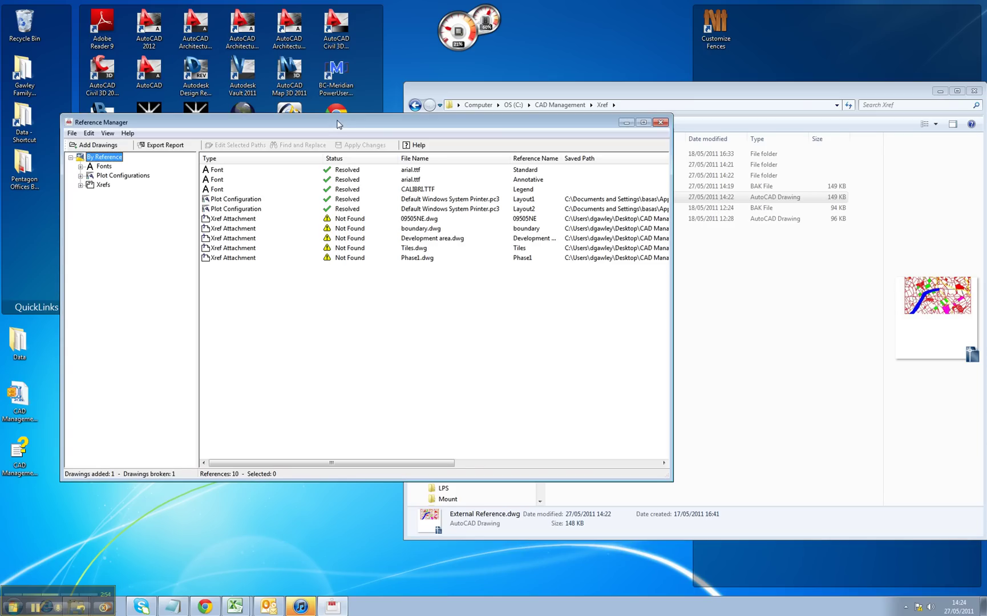
{"action": "left_click", "coordinate": [223, 218]}
{"action": "left_click", "coordinate": [240, 257], "text": "shift"}
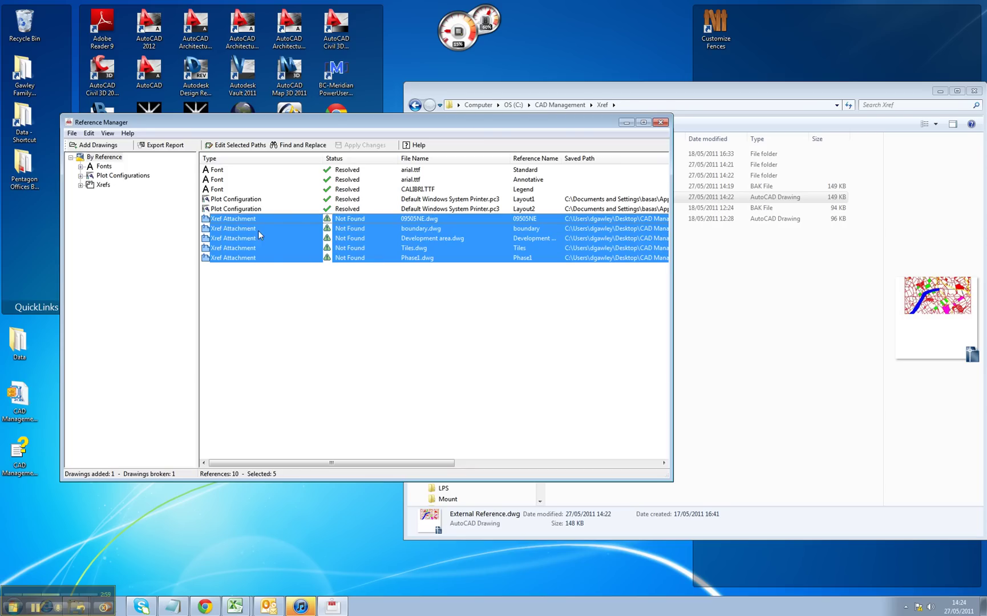
{"action": "left_click", "coordinate": [246, 211]}
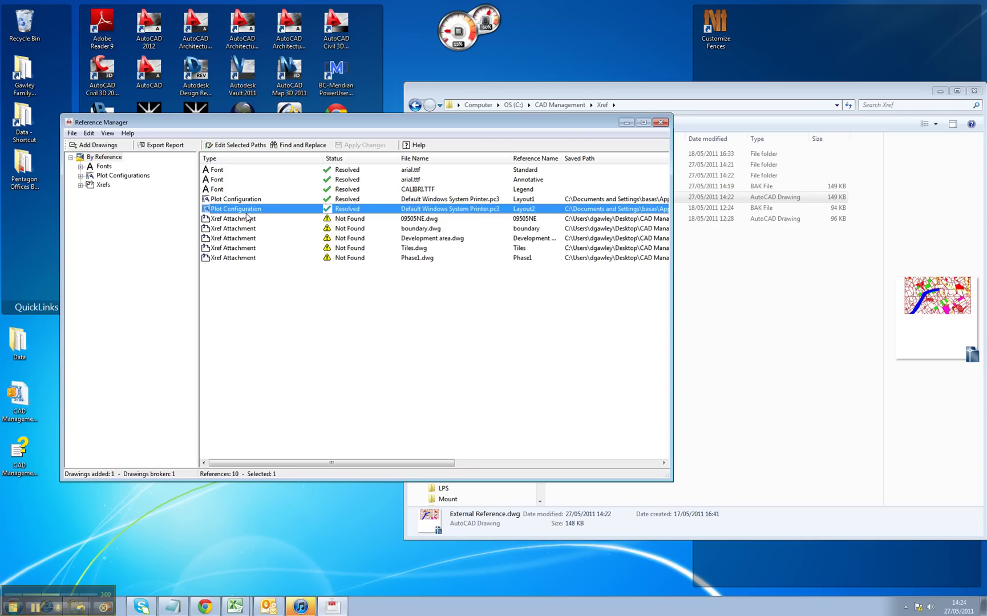
{"action": "left_click", "coordinate": [238, 249], "text": "shift"}
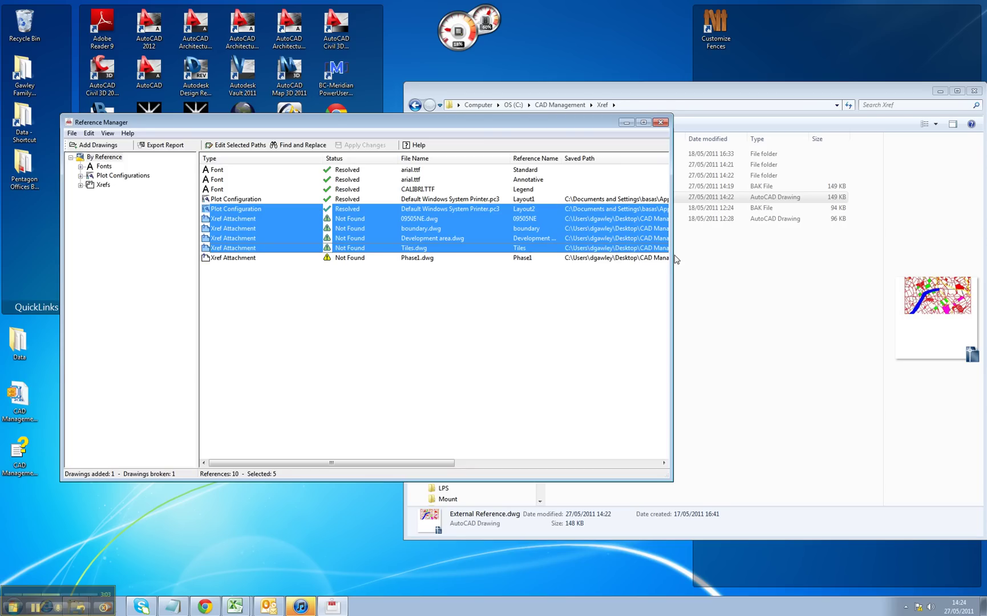
{"action": "left_click_drag", "start_coordinate": [673, 255], "coordinate": [791, 255]}
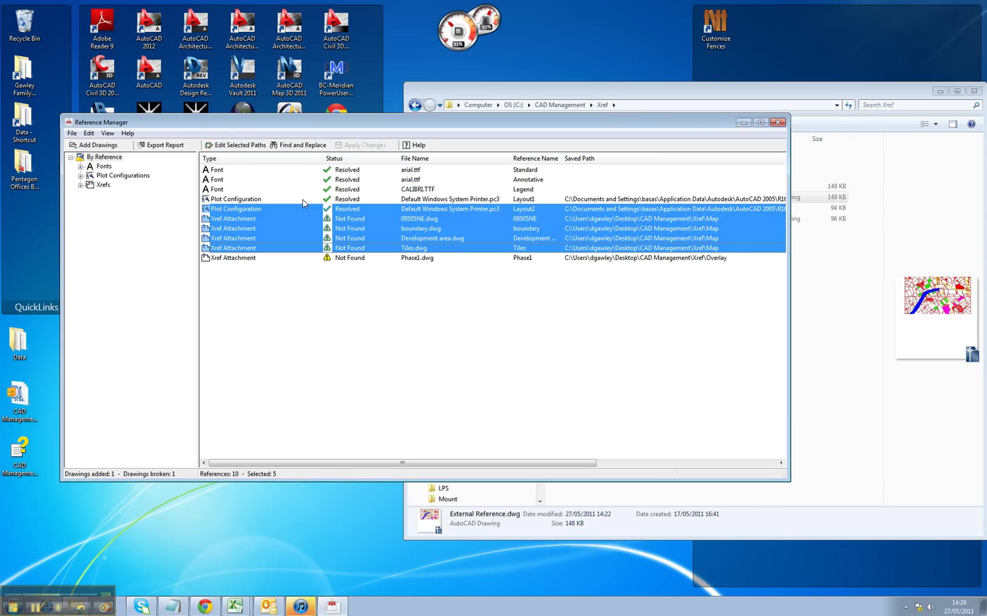
{"action": "left_click", "coordinate": [237, 145]}
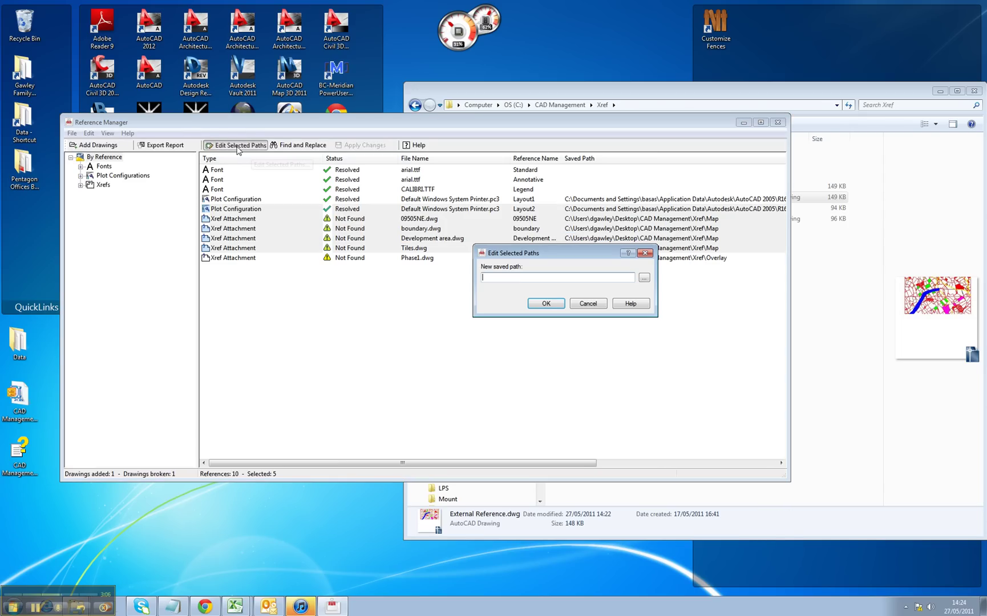
{"action": "left_click", "coordinate": [588, 304]}
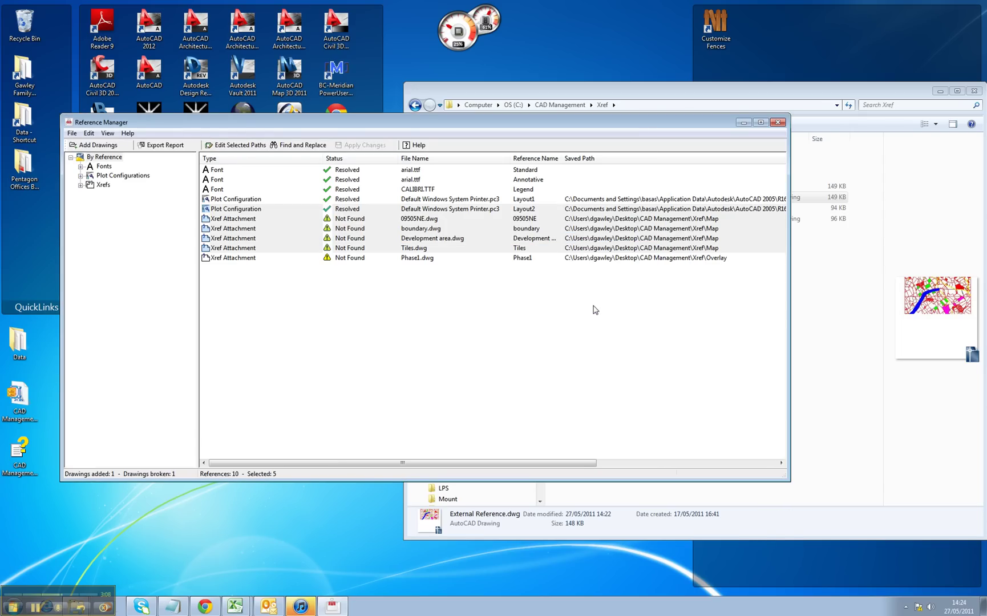
Step: Set the saved path of the 09505NE, boundary, Development area and Tiles xref attachments to .\Map
{"action": "left_click", "coordinate": [234, 219]}
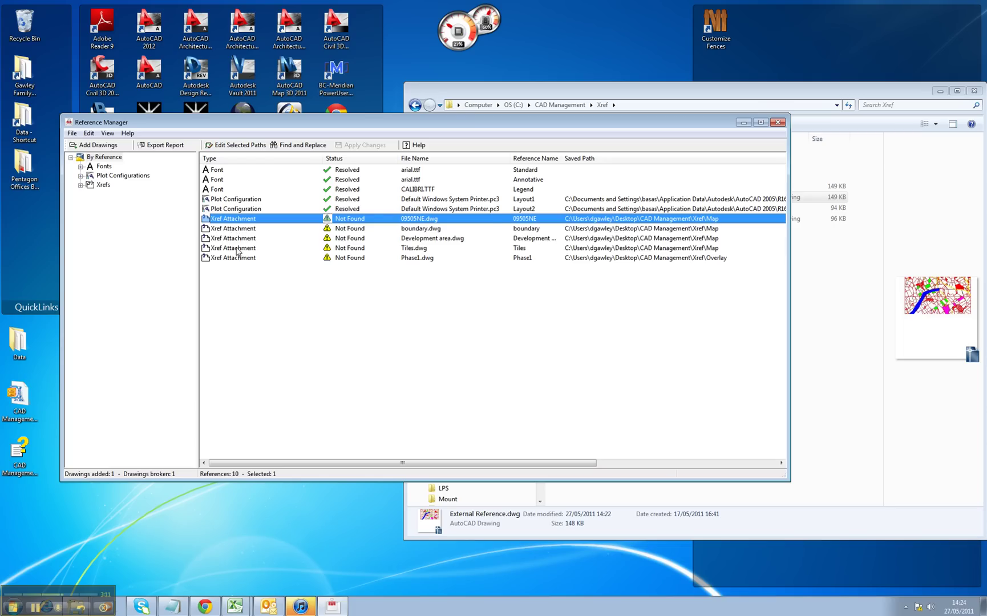
{"action": "left_click", "coordinate": [238, 251], "text": "shift"}
{"action": "left_click", "coordinate": [238, 146]}
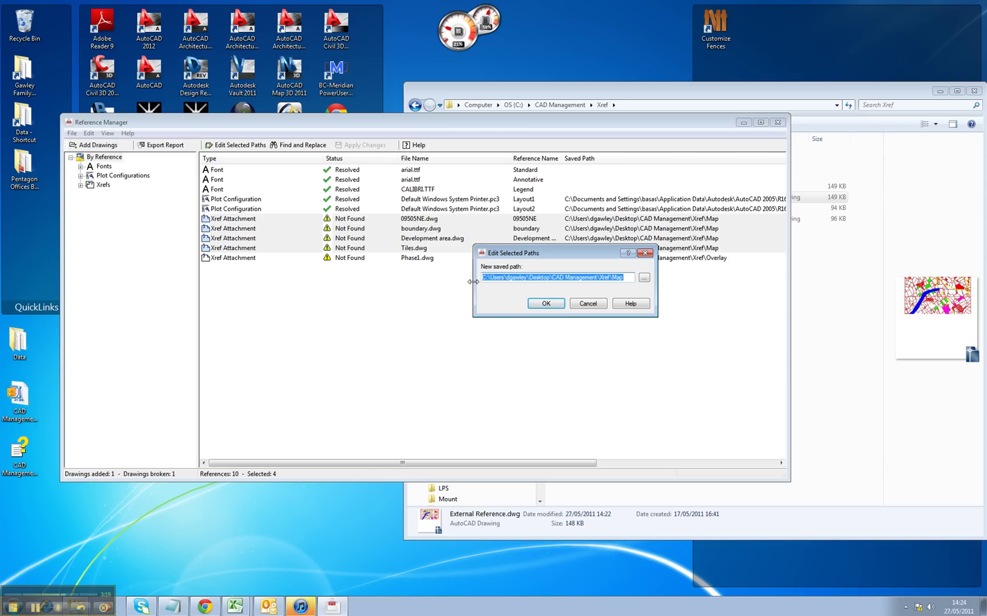
{"action": "left_click", "coordinate": [606, 278]}
{"action": "key", "text": "BackSpace"}
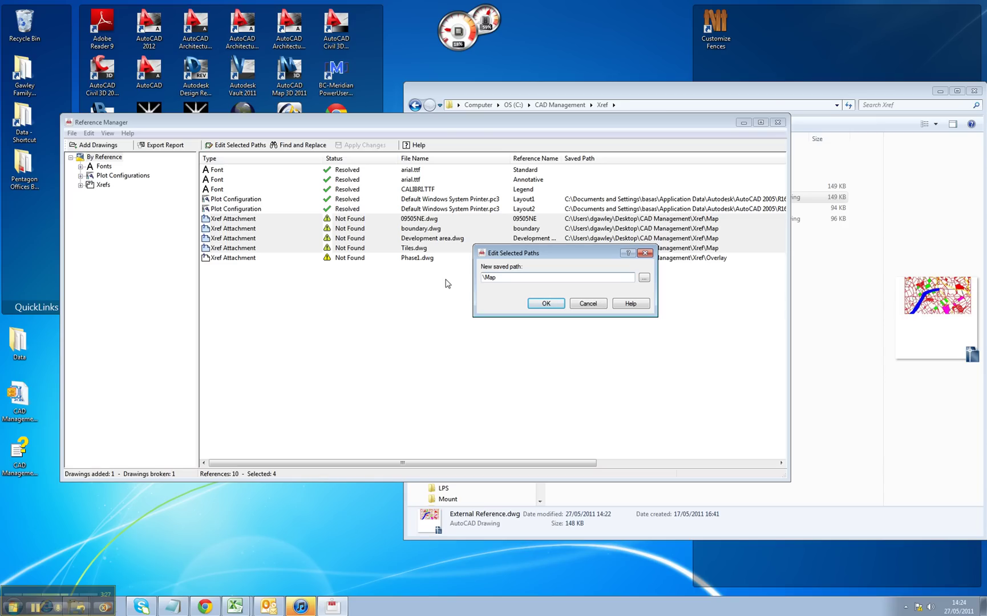
{"action": "type", "text": "."}
{"action": "left_click", "coordinate": [546, 303]}
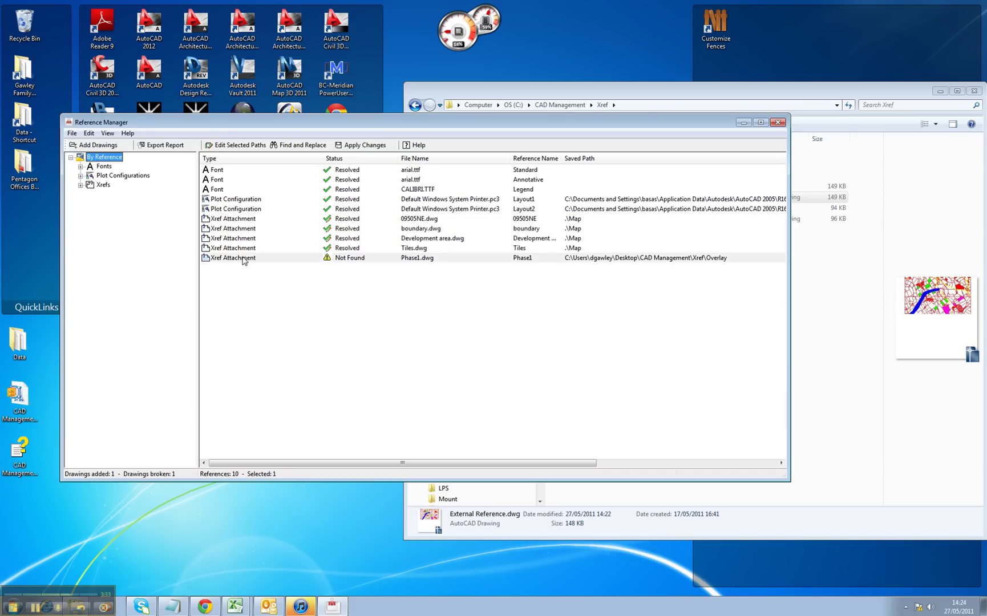
Step: Set the saved path of the Phase1.dwg xref attachment to .\Overlay
{"action": "left_click", "coordinate": [243, 259]}
{"action": "left_click", "coordinate": [235, 145]}
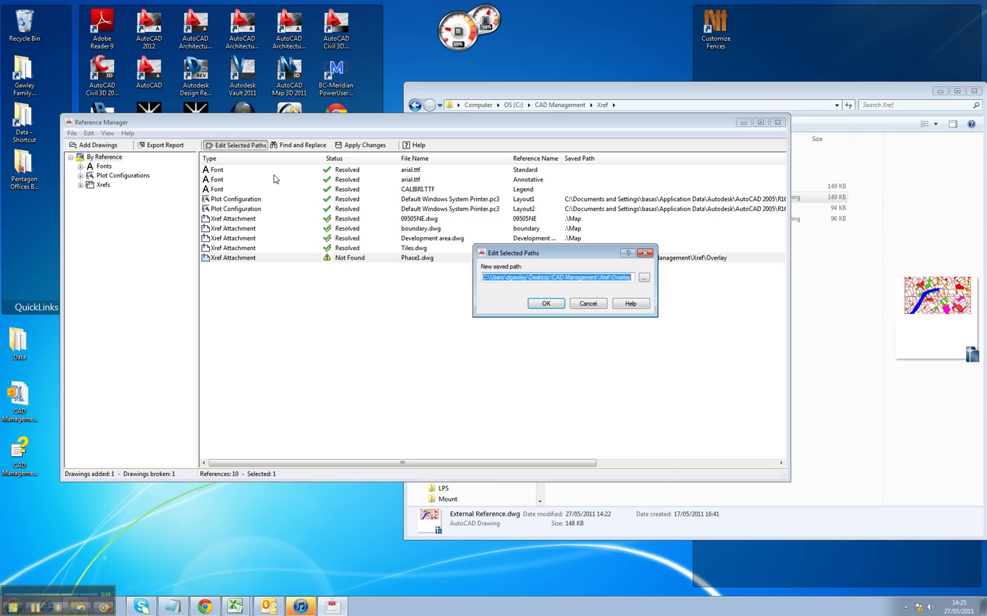
{"action": "left_click_drag", "start_coordinate": [610, 277], "coordinate": [393, 280]}
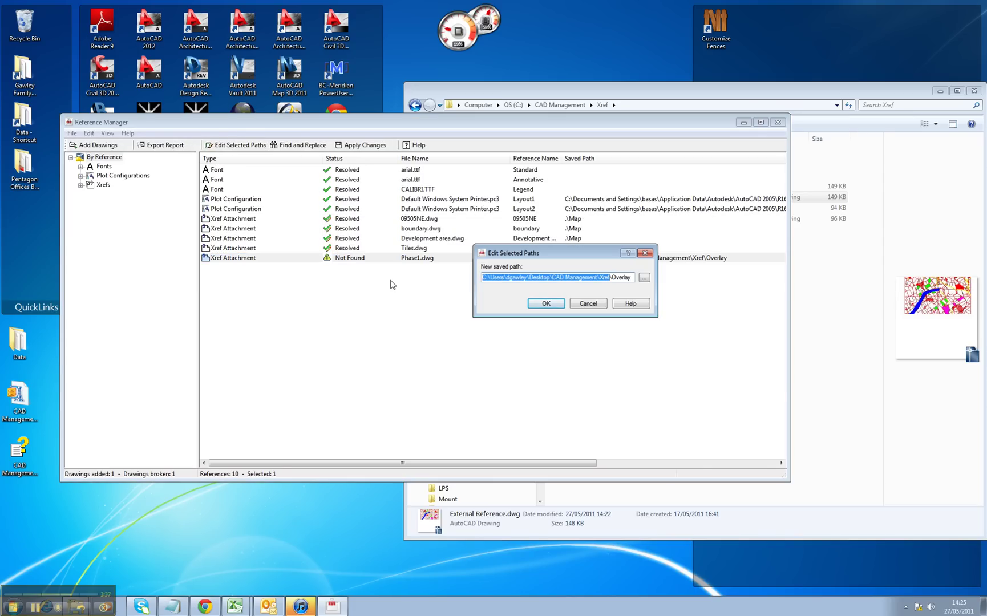
{"action": "key", "text": "BackSpace"}
{"action": "type", "text": "."}
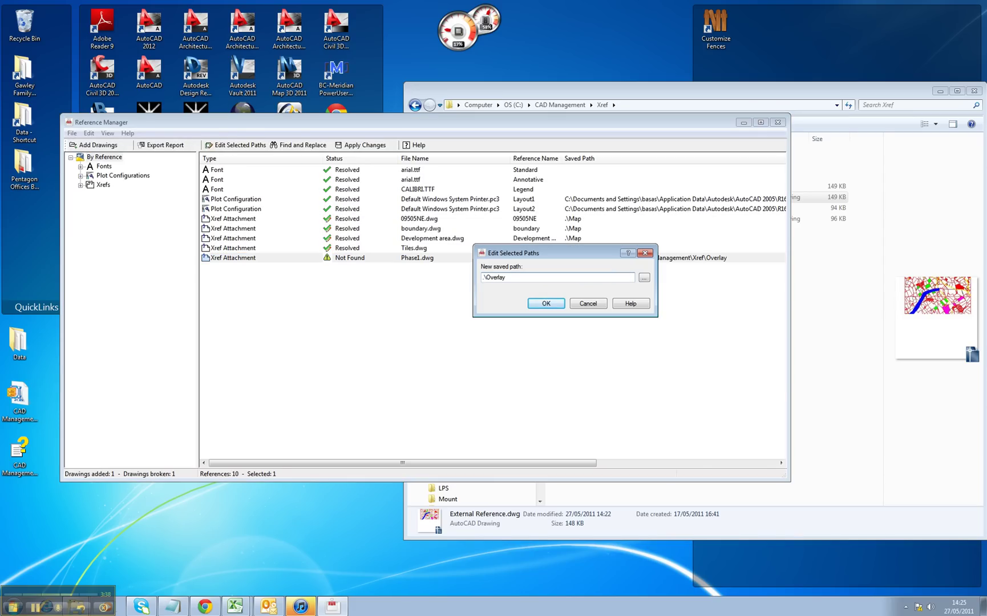
{"action": "left_click", "coordinate": [547, 303]}
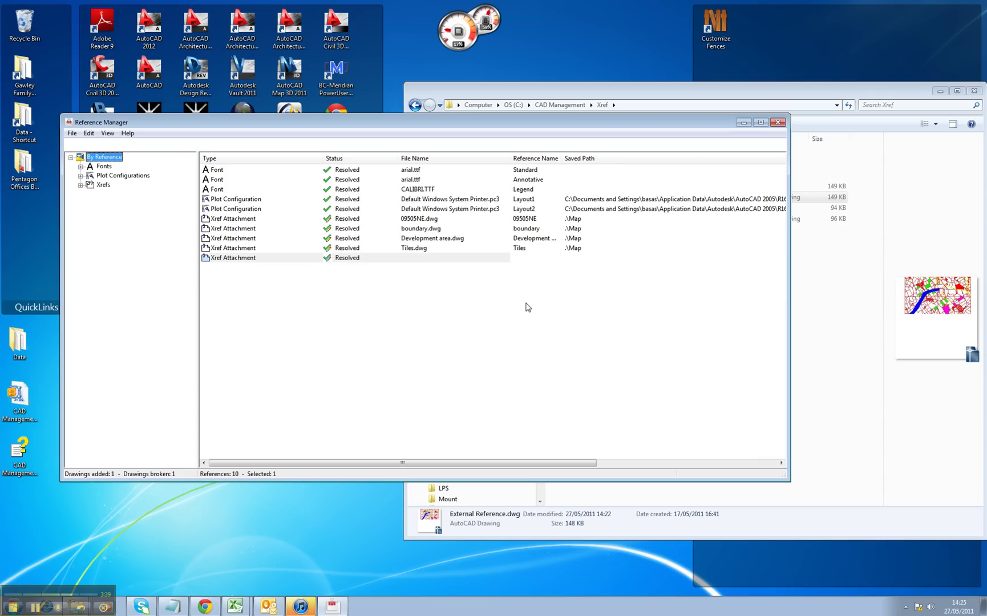
Step: Close Reference Manager, saving the edited xref paths to External Reference.dwg
{"action": "left_click", "coordinate": [778, 122]}
{"action": "left_click", "coordinate": [415, 333]}
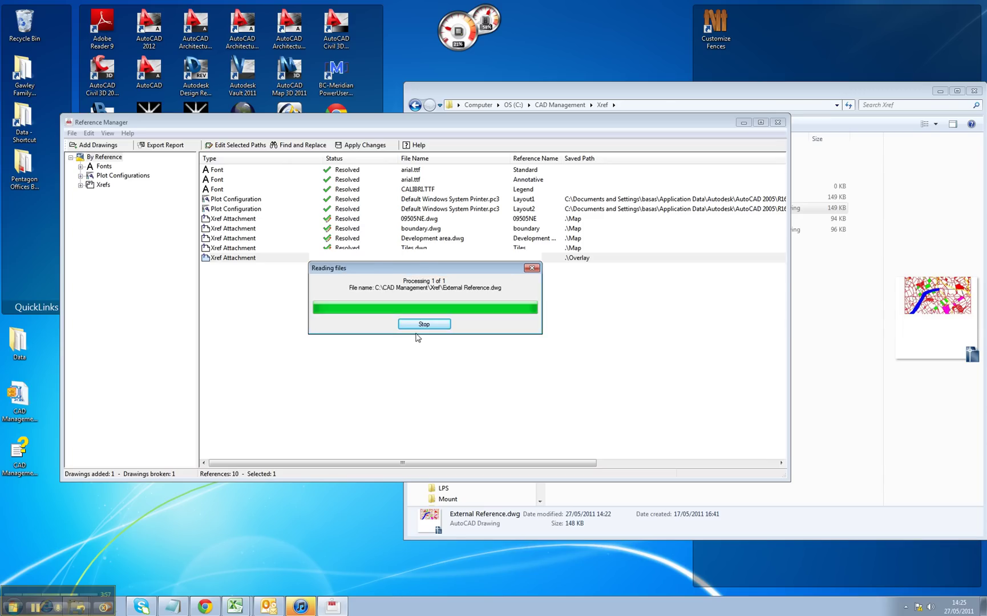
{"action": "left_click", "coordinate": [380, 333]}
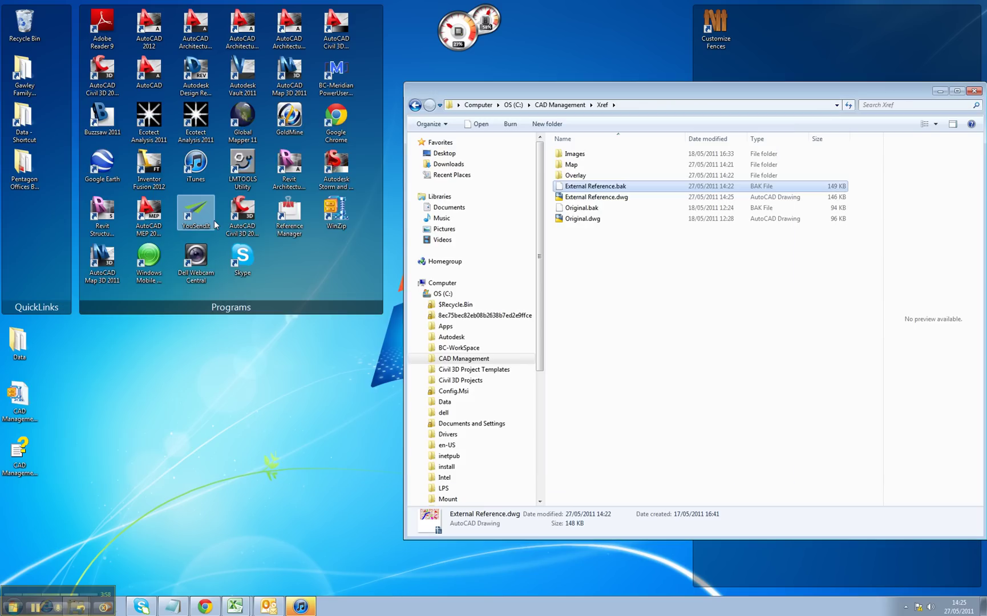
Step: Launch AutoCAD MEP 2012 and dismiss the Autodesk Exchange welcome window
{"action": "left_click", "coordinate": [153, 211]}
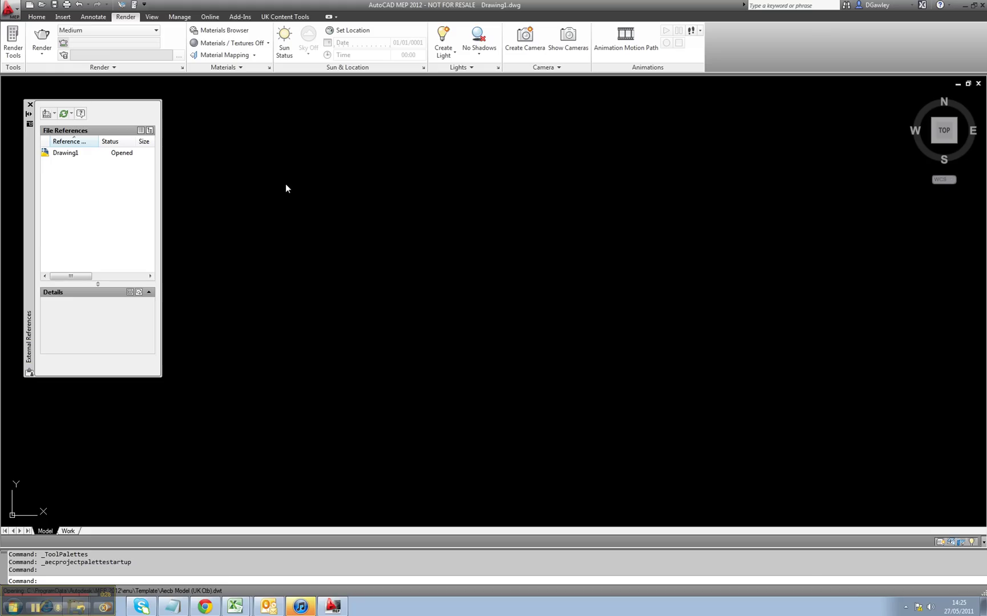
{"action": "left_click", "coordinate": [286, 185]}
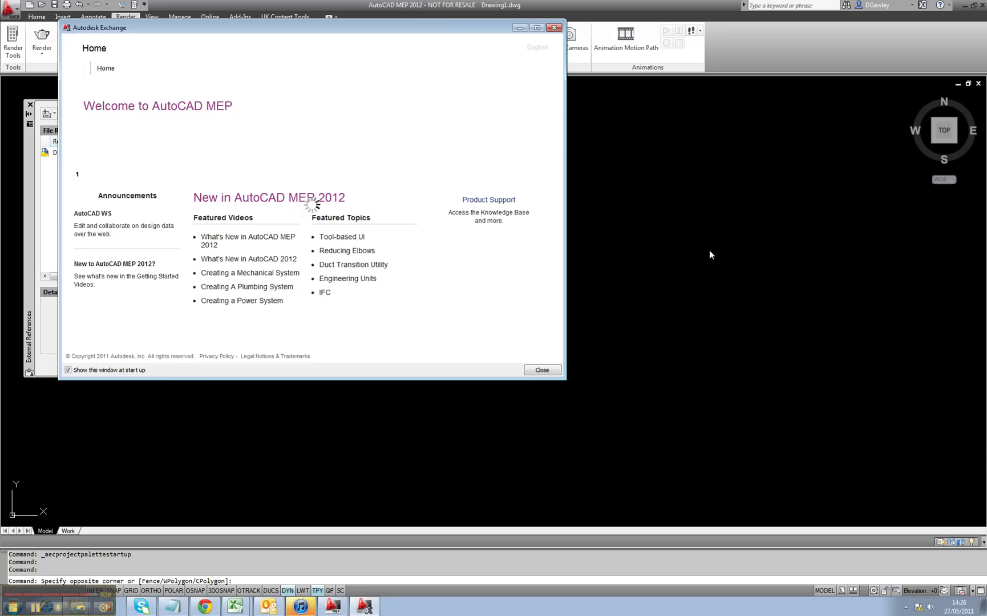
{"action": "left_click", "coordinate": [637, 237]}
Step: Cancel the pending selection window and open External Reference.dwg from the Xref folder
{"action": "type", "text": "open"}
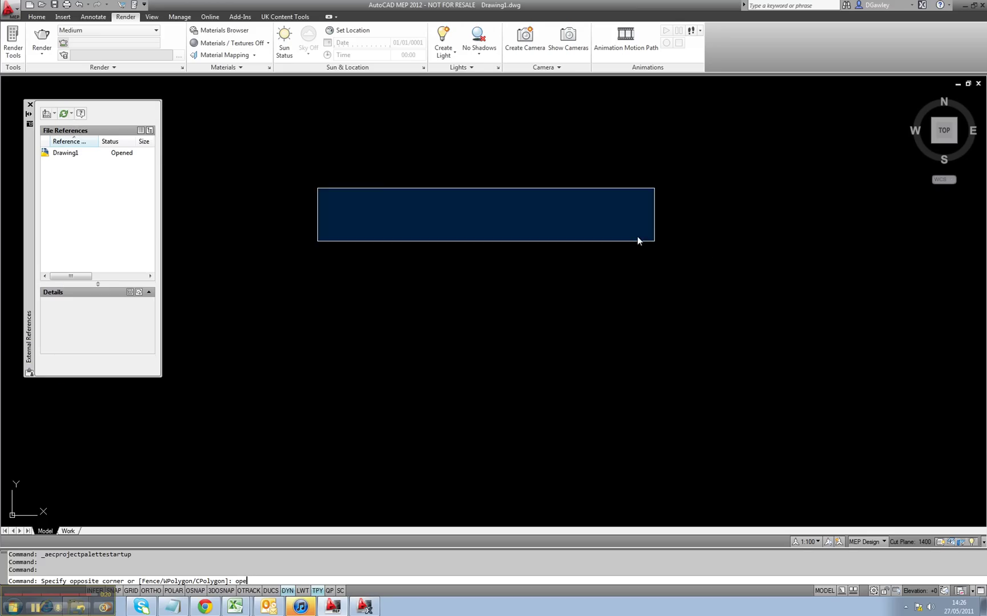
{"action": "key", "text": "Return"}
{"action": "key", "text": "Escape"}
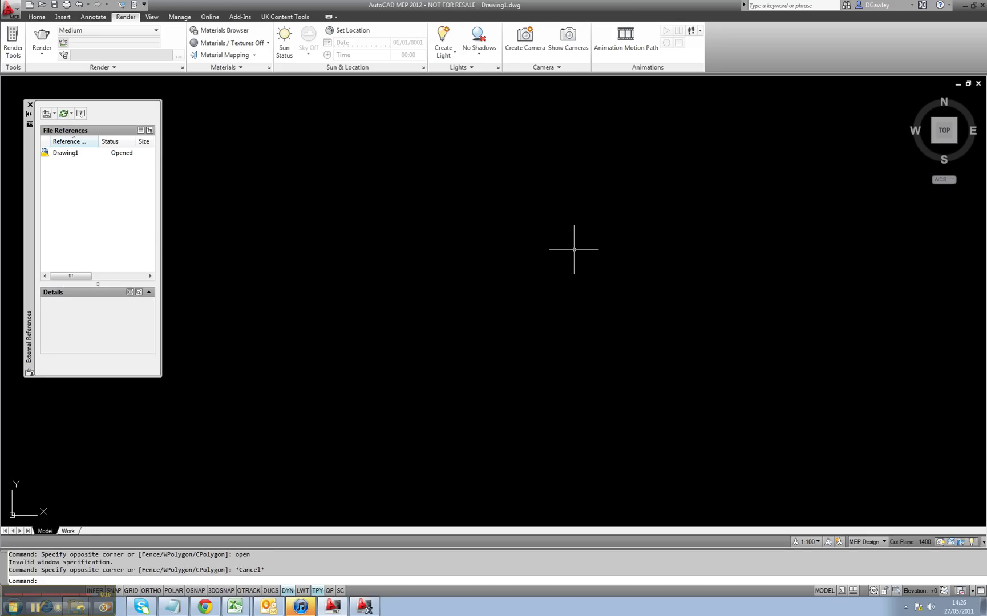
{"action": "type", "text": "open"}
{"action": "key", "text": "Return"}
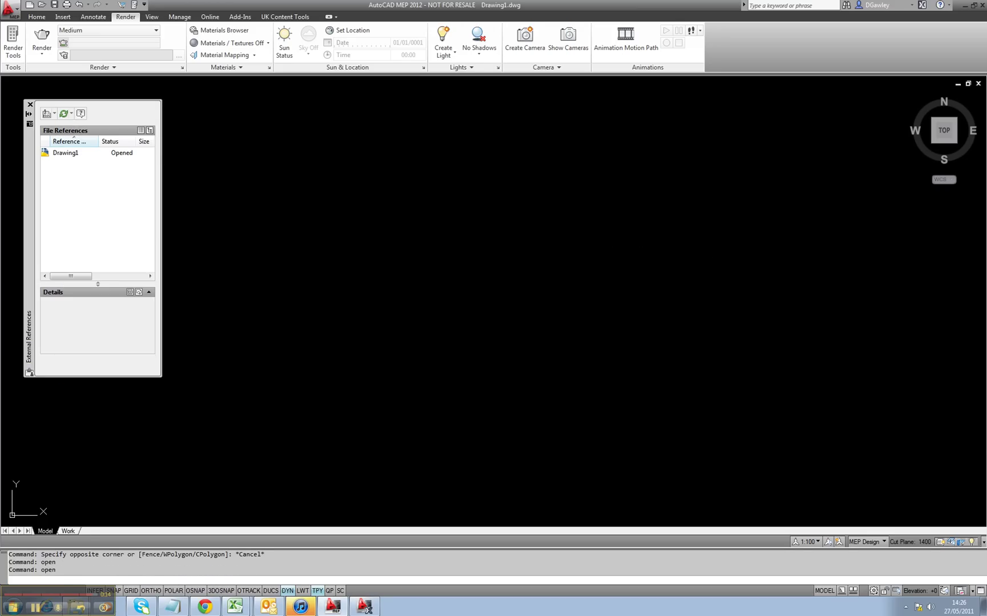
{"action": "left_click", "coordinate": [370, 222]}
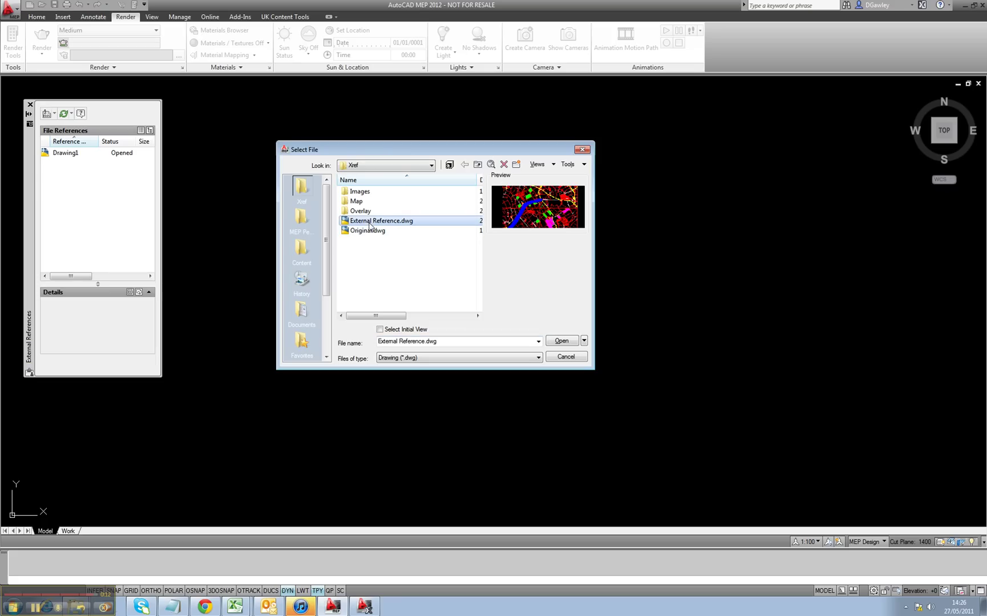
{"action": "double_click", "coordinate": [369, 223]}
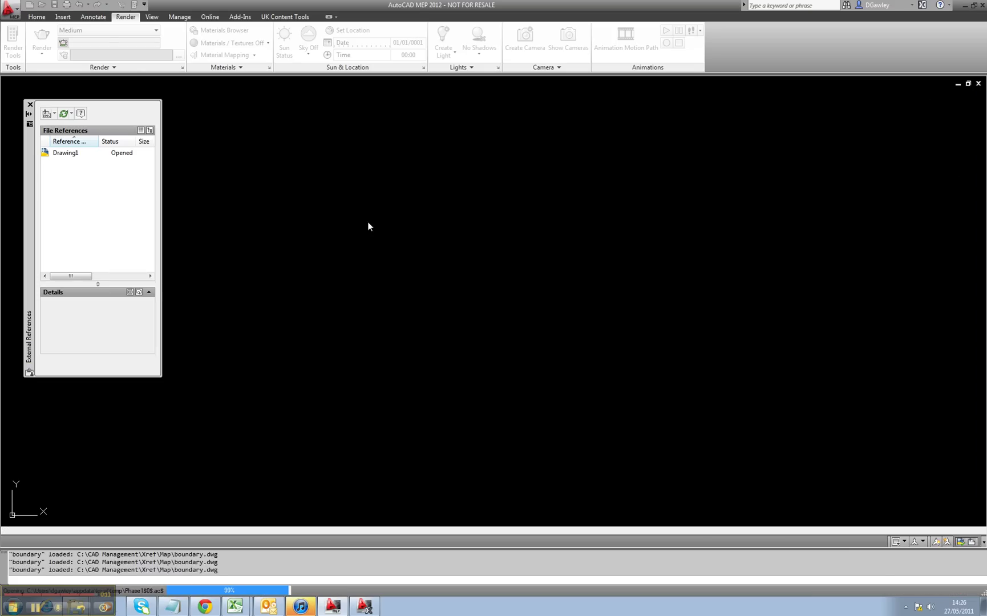